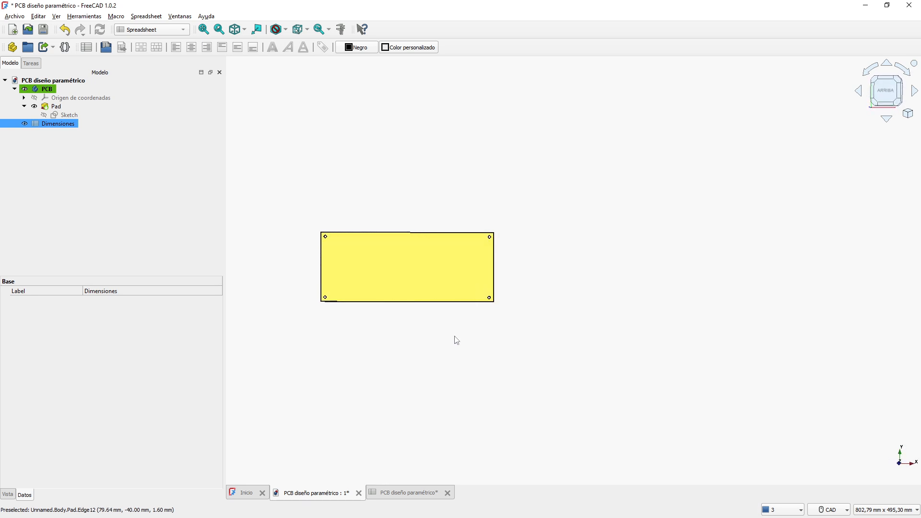
Examine the parametric PCB plate, its Dimensiones spreadsheet and the dimensioned sketch beneath the pad
scroll(374, 242, up, 2)
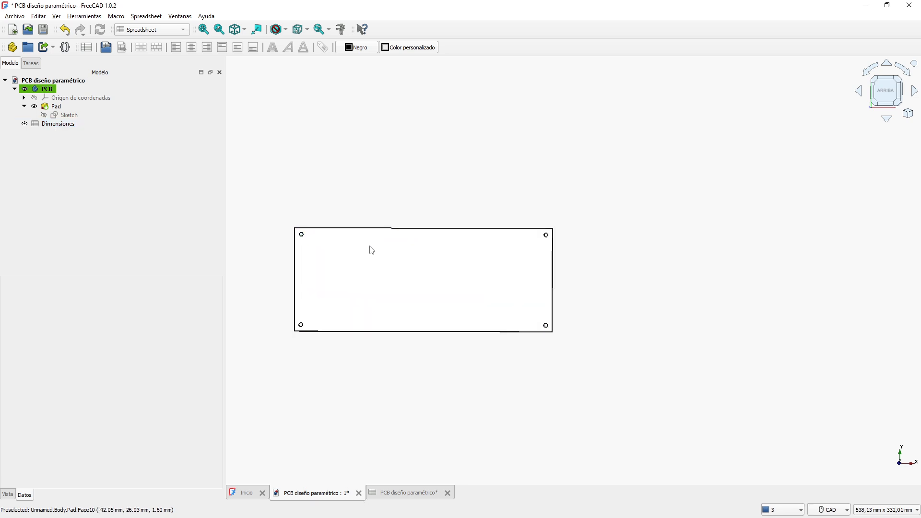
middle_drag(369, 246, 392, 249)
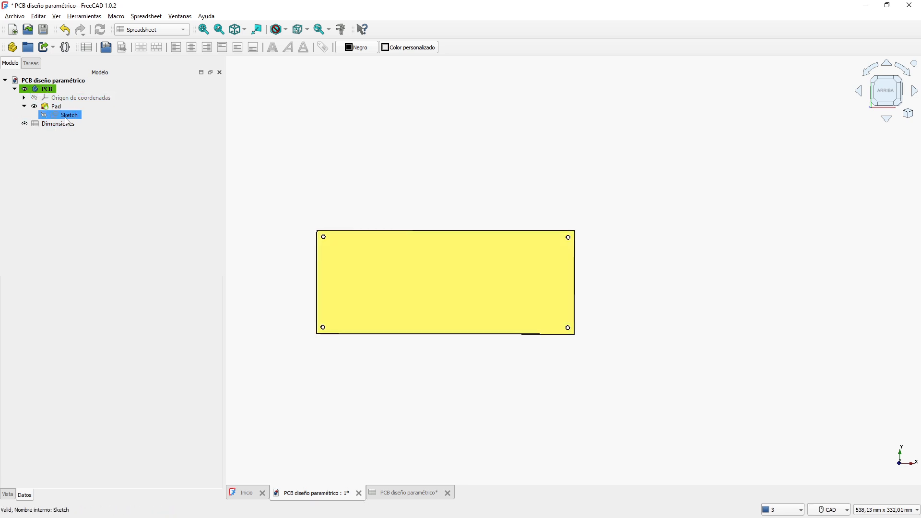
click(408, 493)
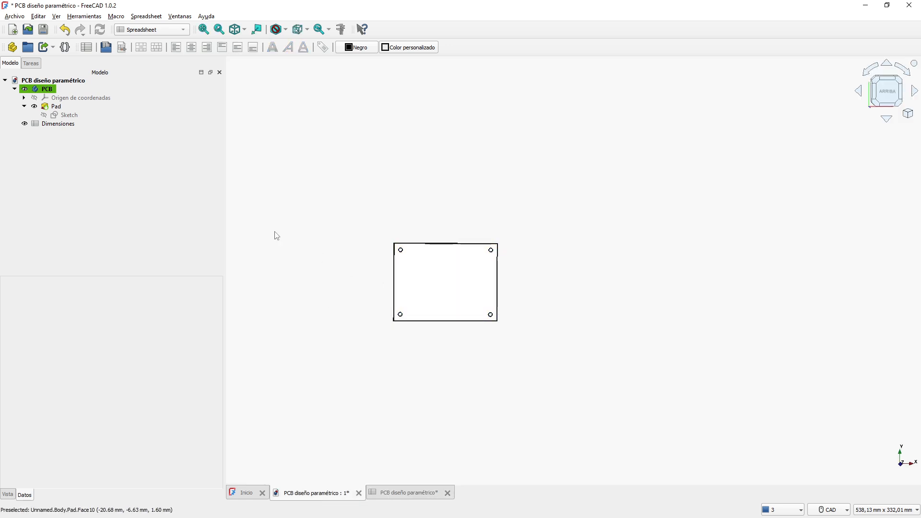
double_click(67, 115)
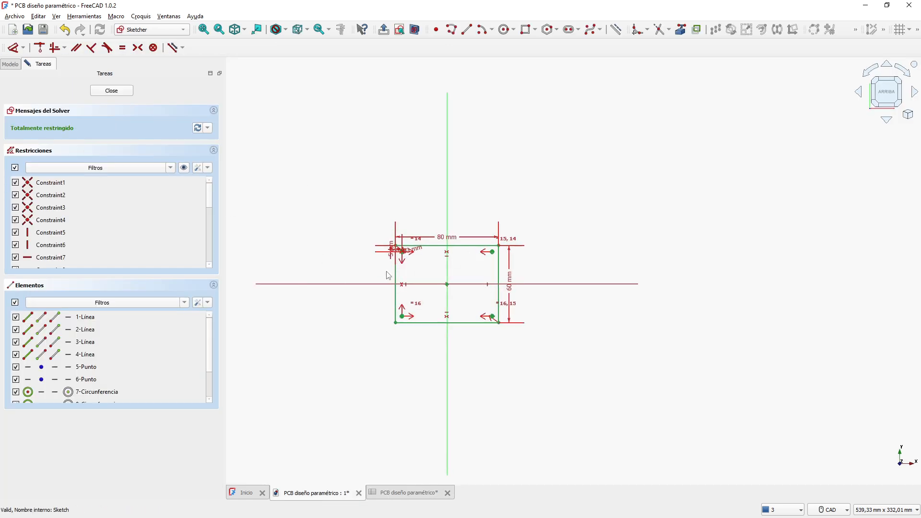
scroll(446, 229, up, 5)
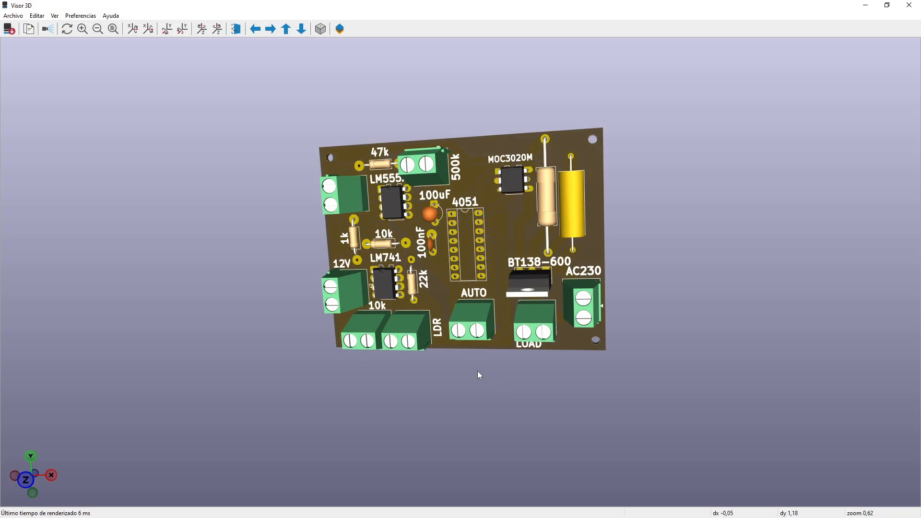
Inspect the populated circuit board in Visor 3D and the boxed board in FreeCAD's Placa Integrados1 model
mouse_move(477, 371)
mouse_down()
mouse_move(412, 301)
mouse_move(592, 382)
mouse_move(425, 379)
mouse_move(422, 365)
mouse_up()
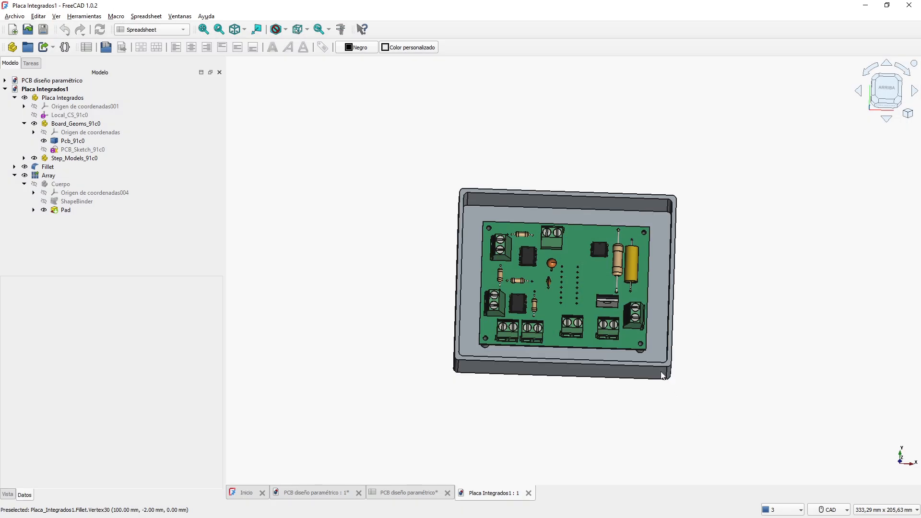
click(662, 366)
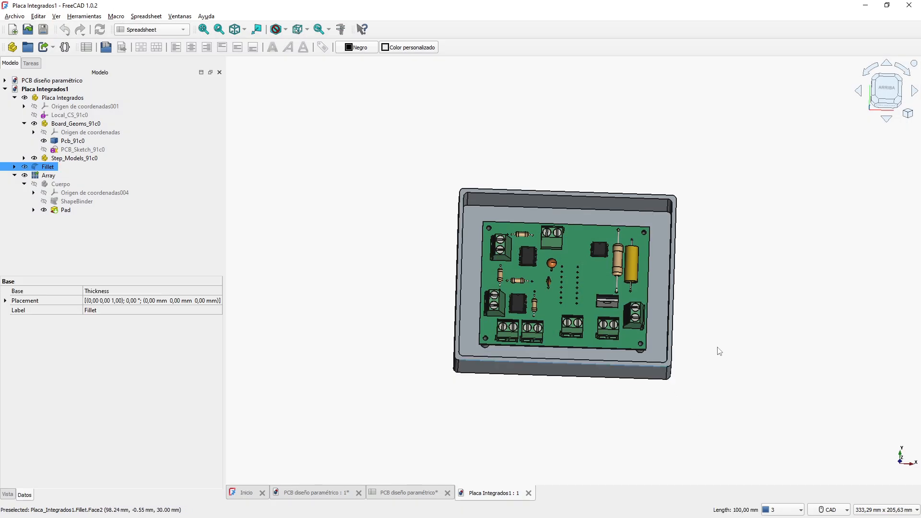
click(707, 331)
mouse_move(707, 330)
middle_down()
mouse_move(678, 286)
mouse_move(673, 325)
mouse_move(709, 288)
mouse_move(738, 296)
mouse_move(755, 324)
mouse_move(719, 331)
middle_up()
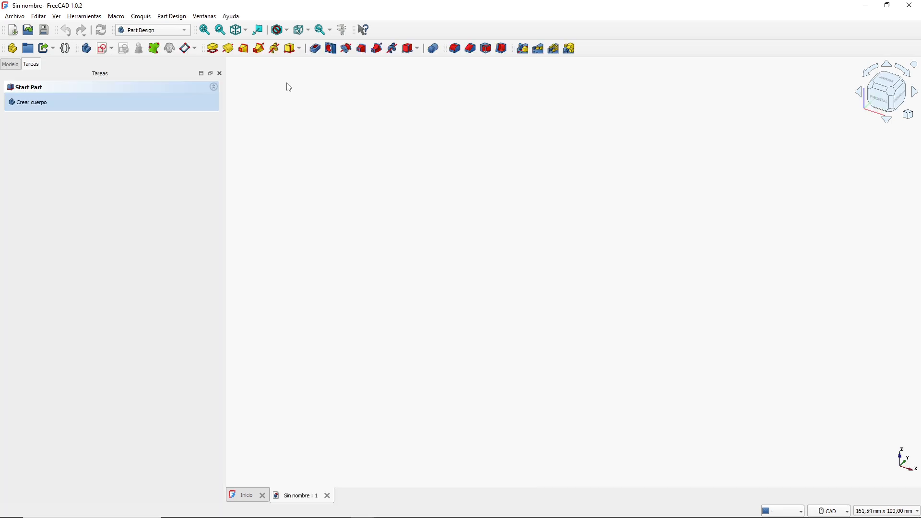
Switch to the Spreadsheet workbench and create a new spreadsheet in the empty document
click(159, 30)
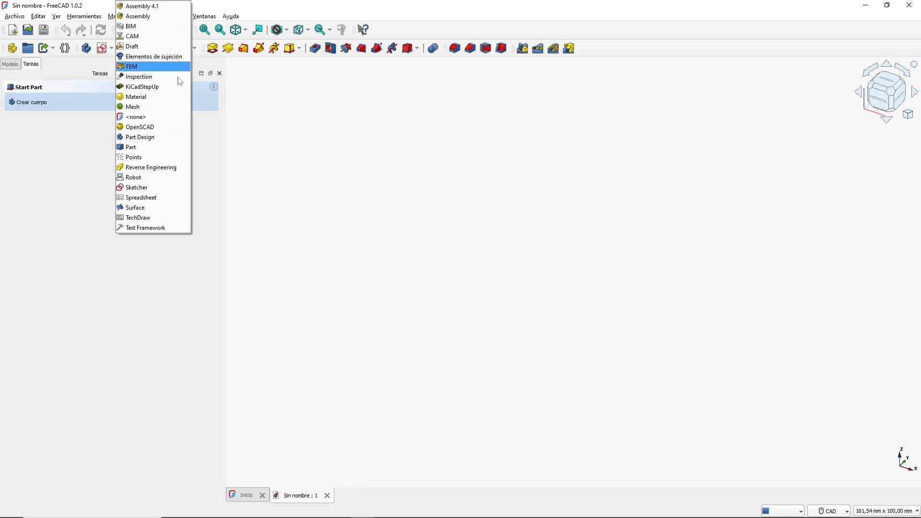
click(144, 197)
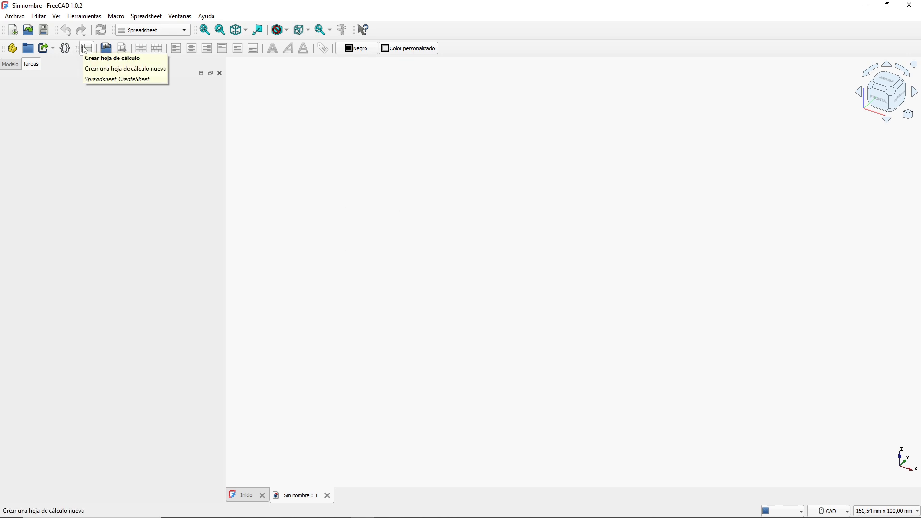
click(85, 49)
click(443, 157)
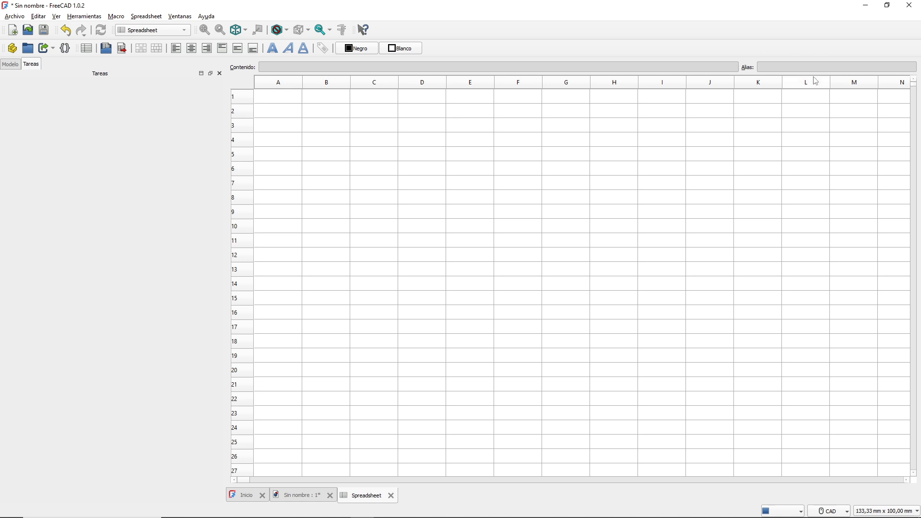
Fill a widened column A and column B with Ancho PCB 80, Alto PCB 60, Margen Mounting holes 5 and Diámetro mounting holes 3
drag(302, 82, 345, 81)
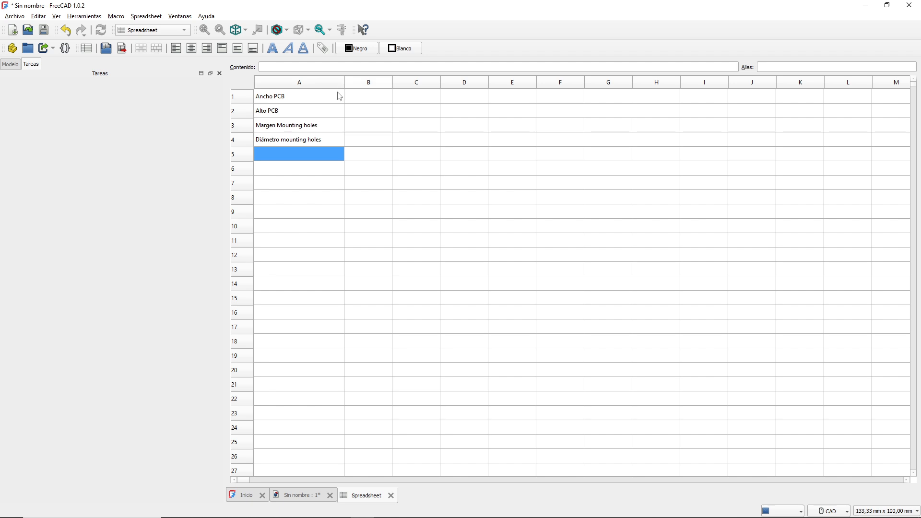
click(369, 99)
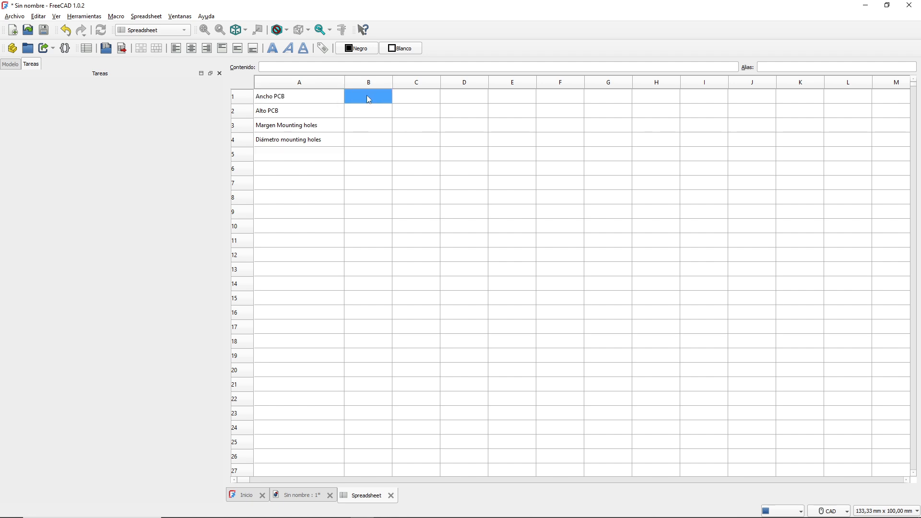
text(60)
key(Return)
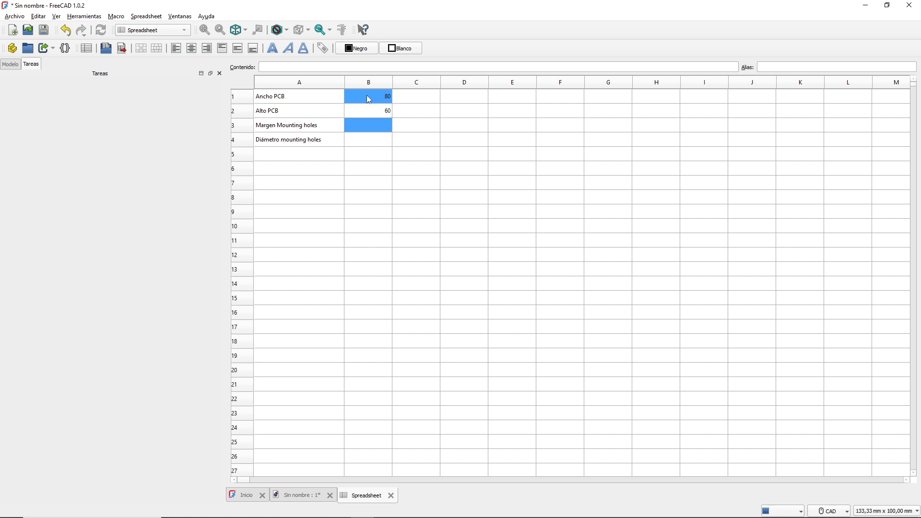
text(5)
key(Return)
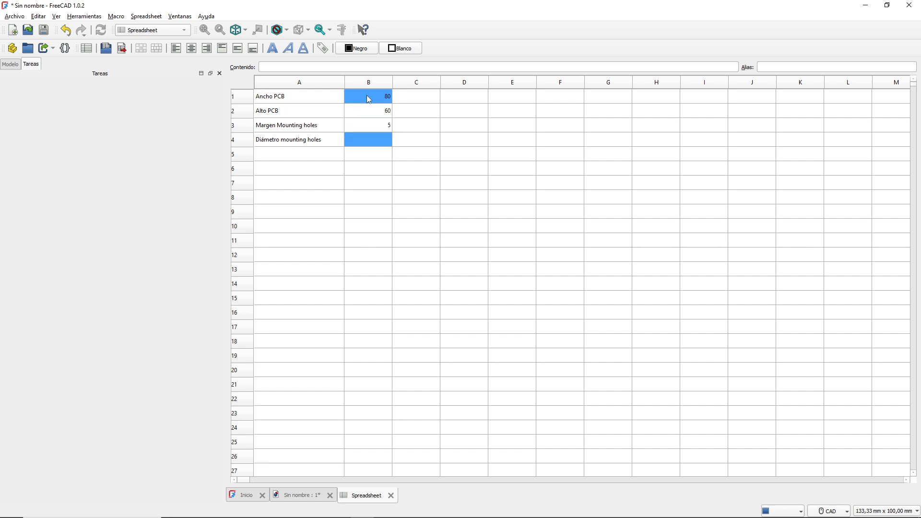
text(3)
key(Return)
Assign the alias ancho_PCB to cell B1 and alto_PCB to cell B2
click(368, 98)
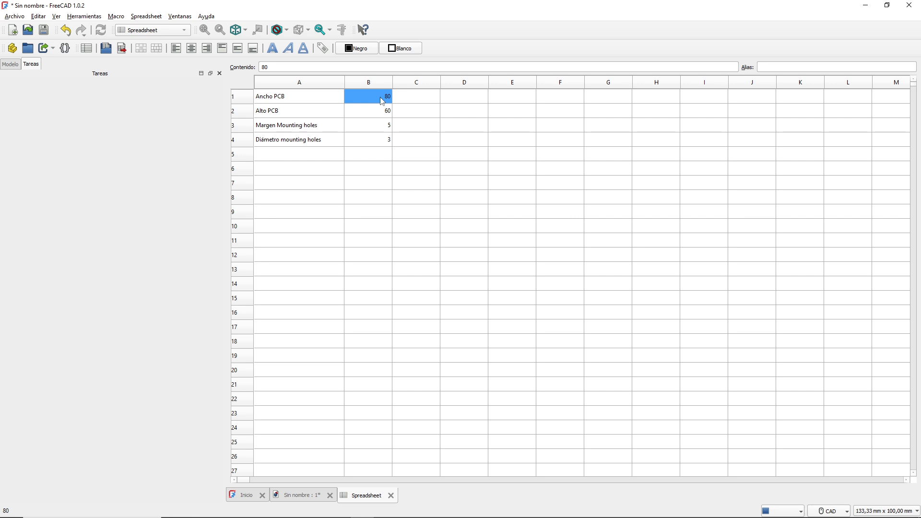
click(778, 67)
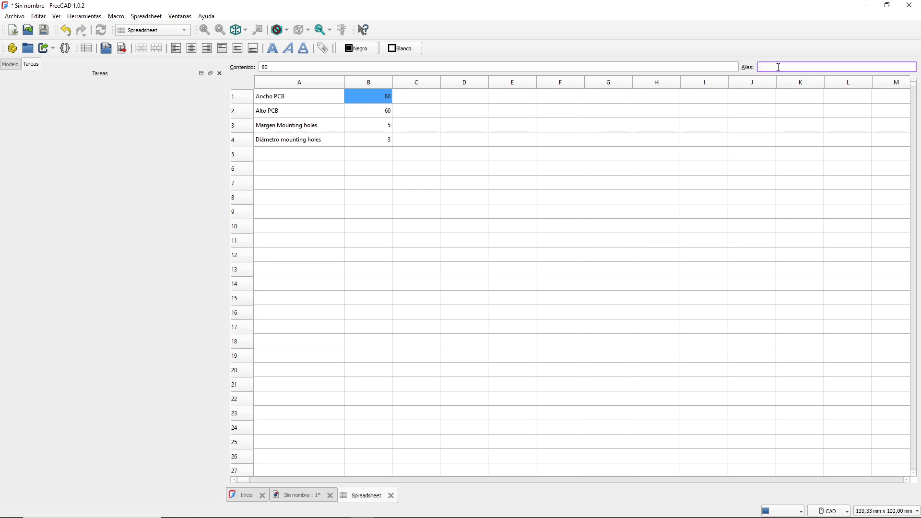
text(ancho_PCB)
key(Return)
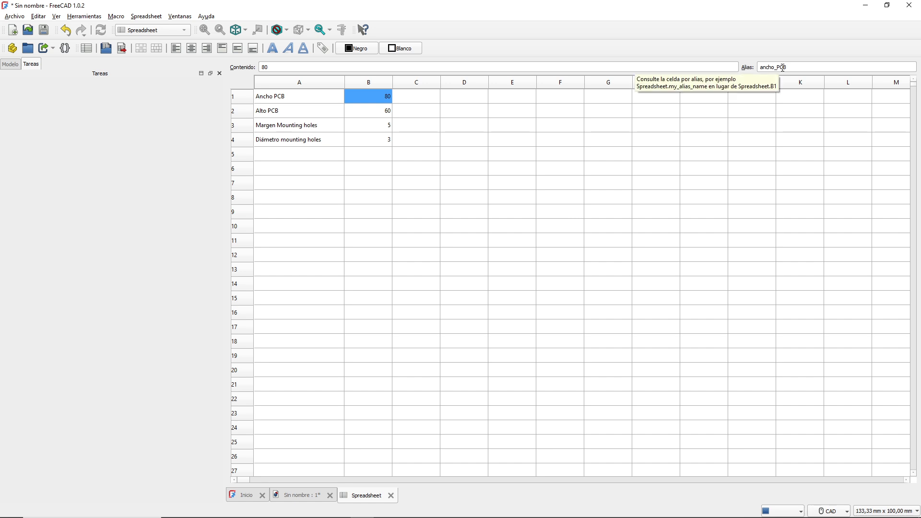
key(Down)
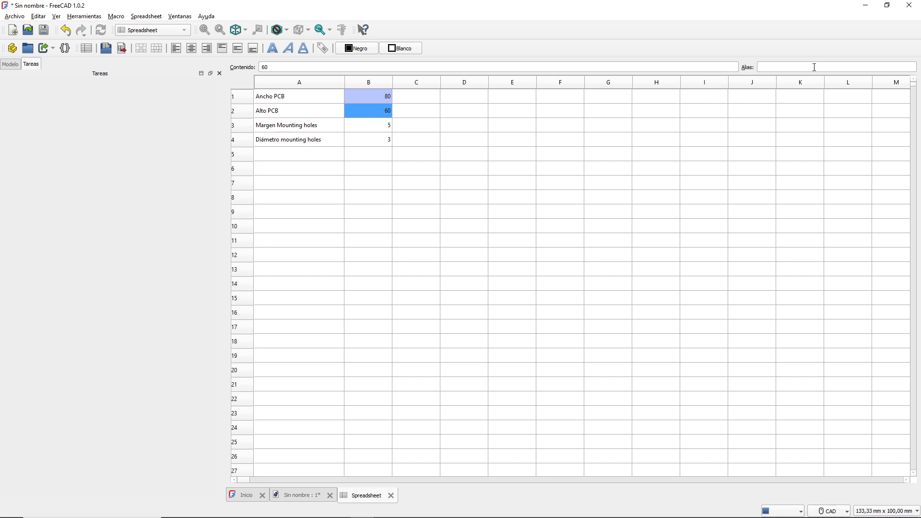
click(814, 66)
text(alto_PCB)
key(Return)
Assign the alias margen_MH to cell B3 and diamtro_MH to cell B4
key(Down)
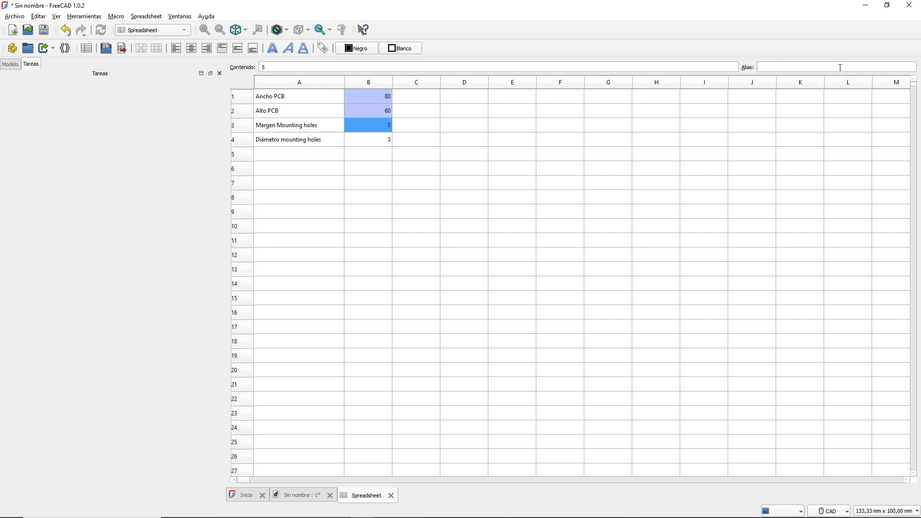
click(839, 67)
text(margen_MH)
key(Return)
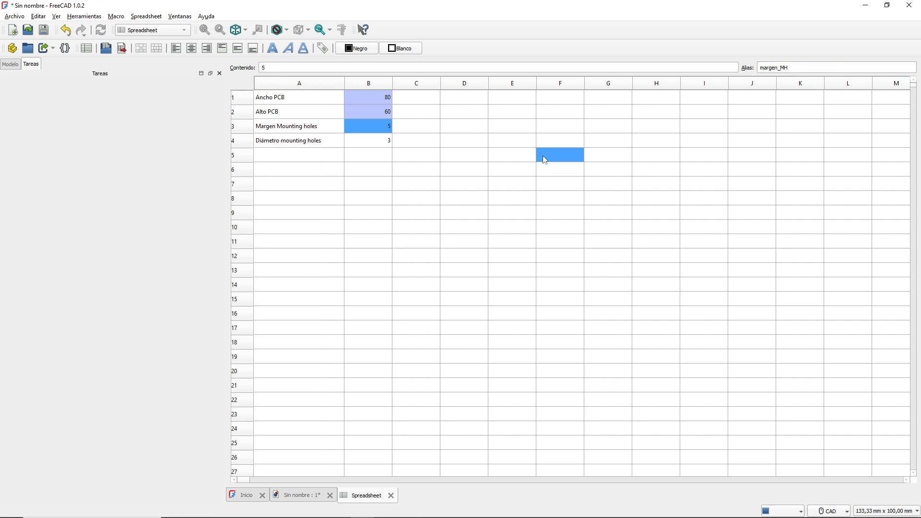
click(385, 141)
click(792, 68)
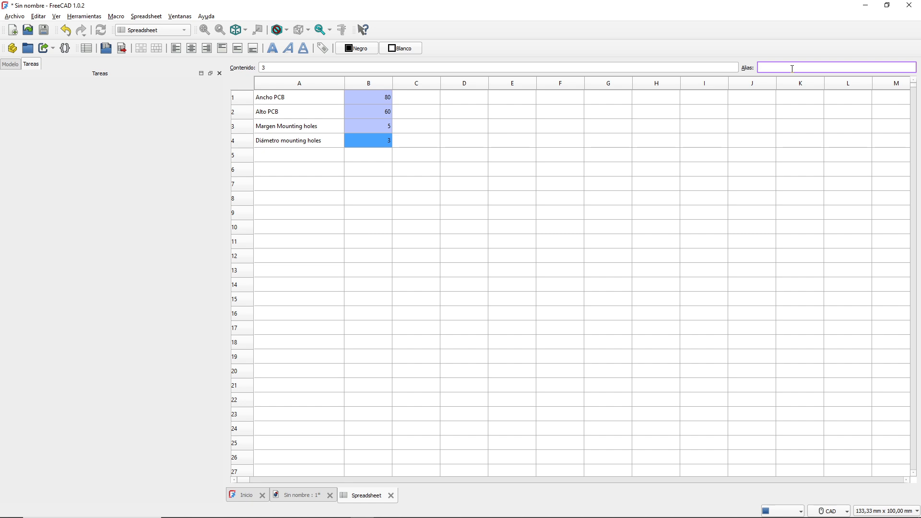
text(diamtro_MH)
key(Return)
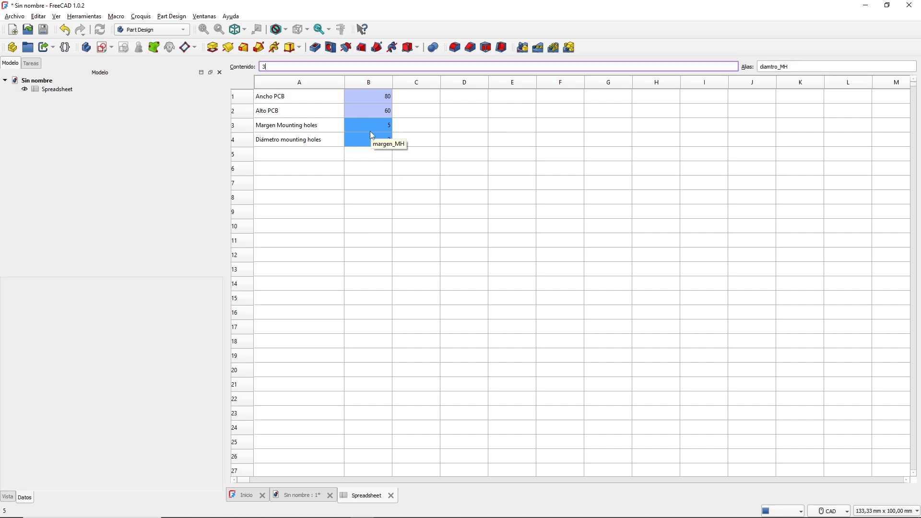
Rename the spreadsheet in the model tree to Dimensiones
click(67, 91)
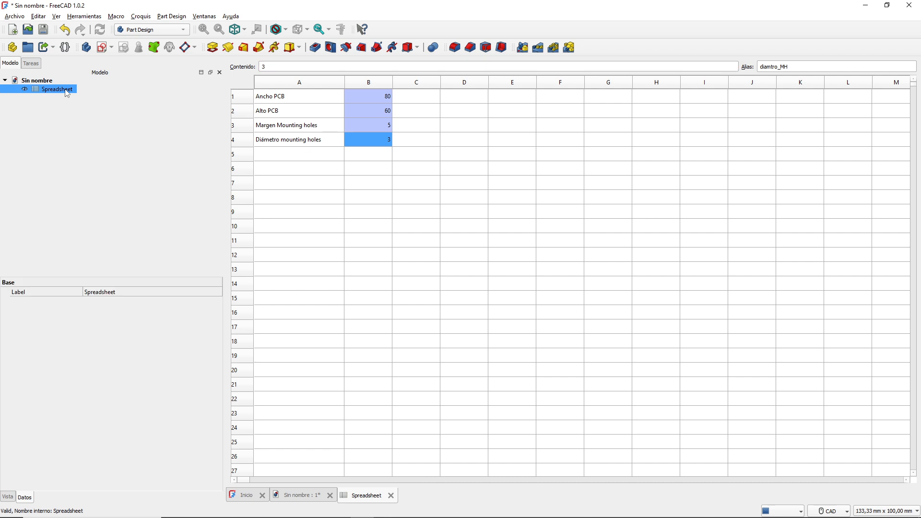
right_click(59, 92)
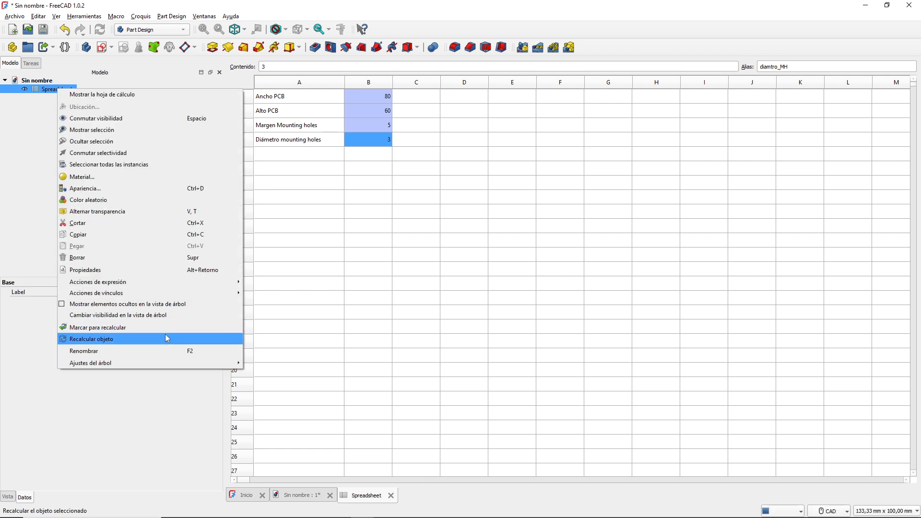
click(146, 351)
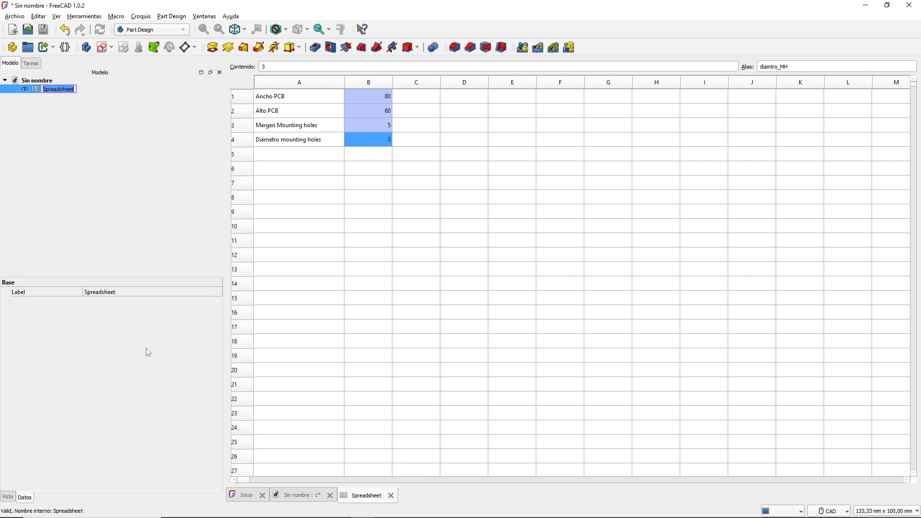
text(Dimensiones)
key(Return)
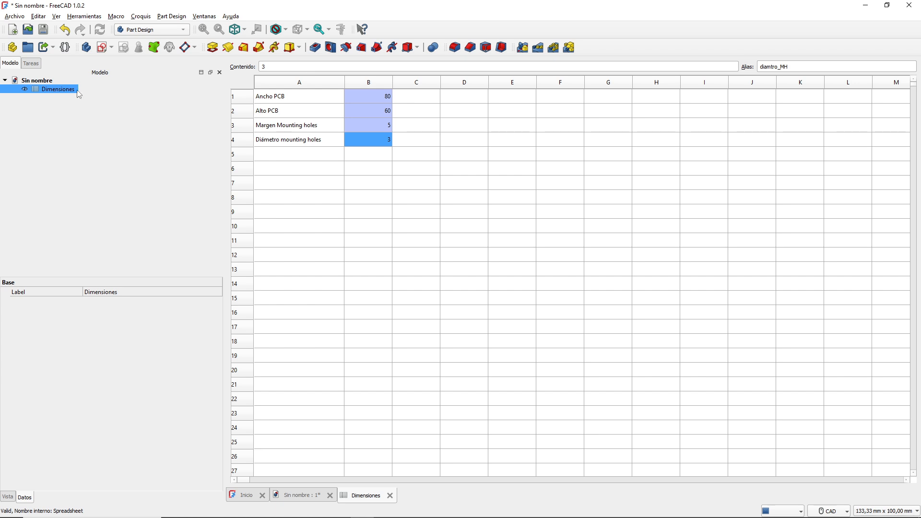
Create a new body in the 3D document and start a sketch on its XY plane
click(302, 495)
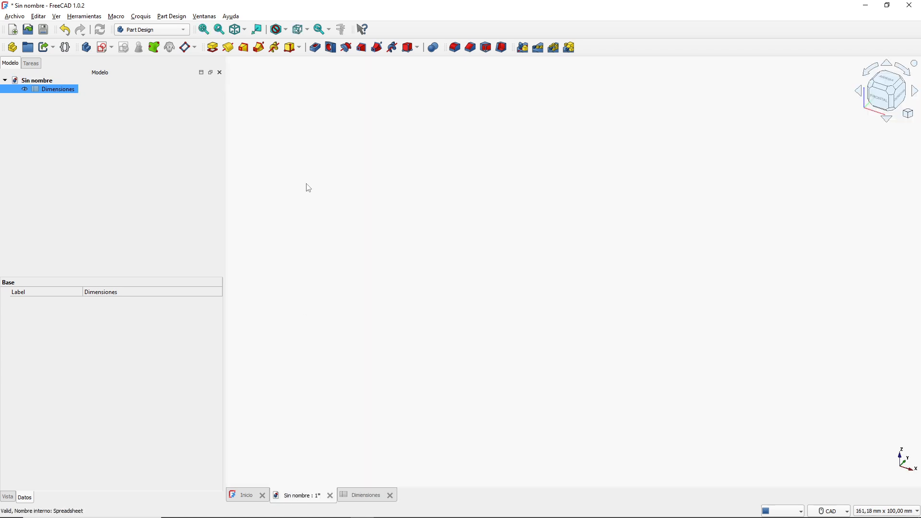
click(31, 63)
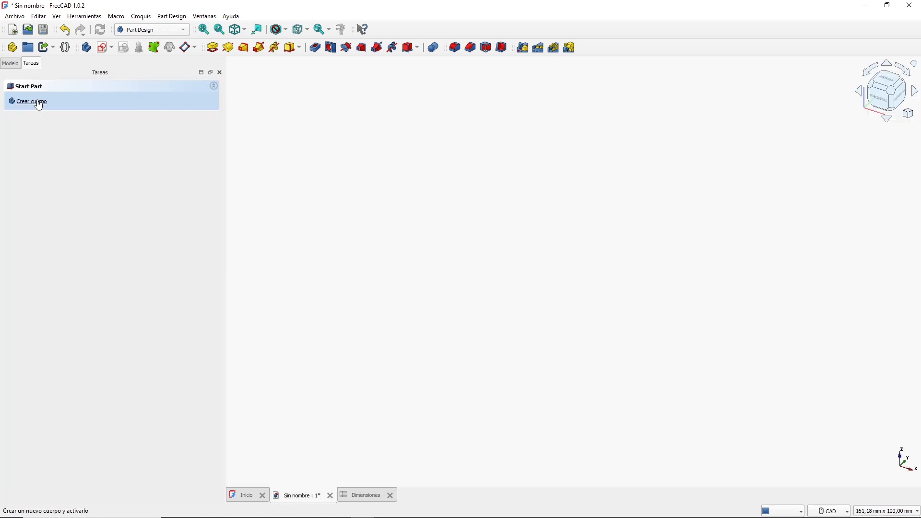
click(38, 102)
click(38, 102)
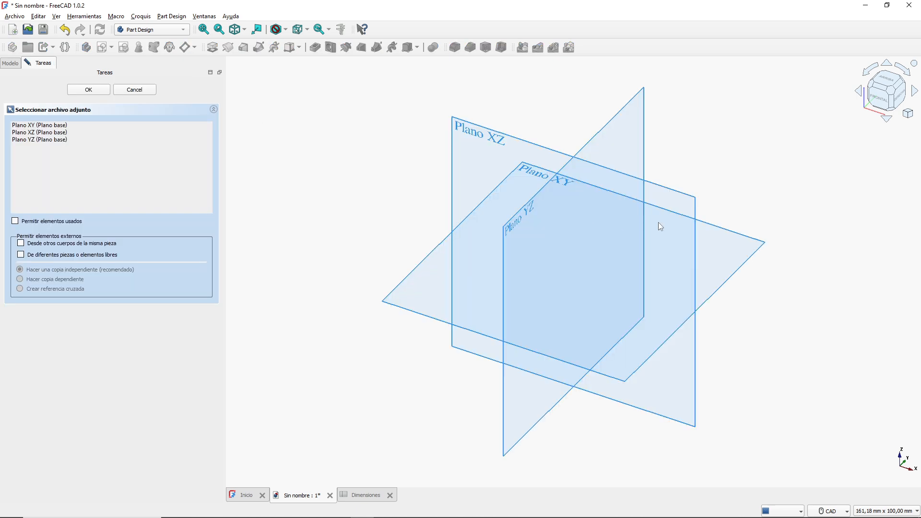
click(745, 241)
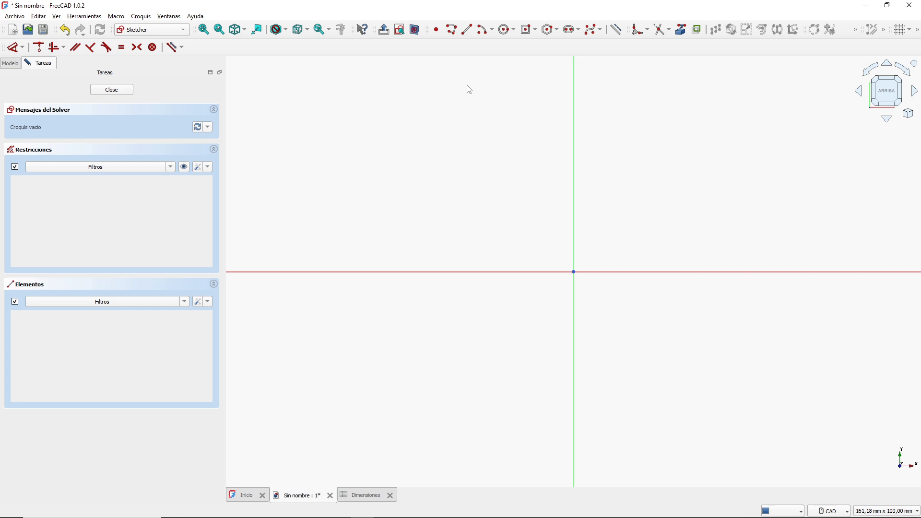
Sketch a centred rectangle about 43 mm wide with its centre on the origin
click(536, 30)
click(546, 53)
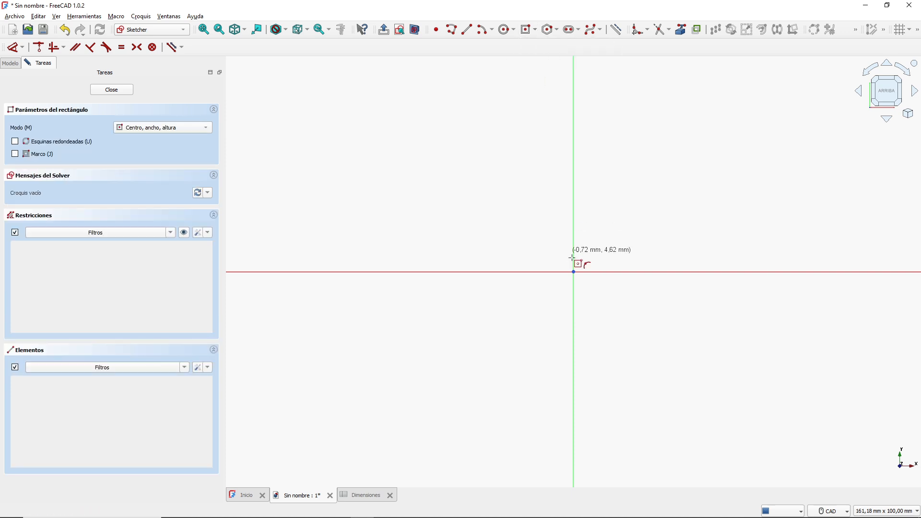
click(574, 272)
click(481, 221)
Add a horizontal distance constraint to the rectangle's upper edge
scroll(576, 196, up, 1)
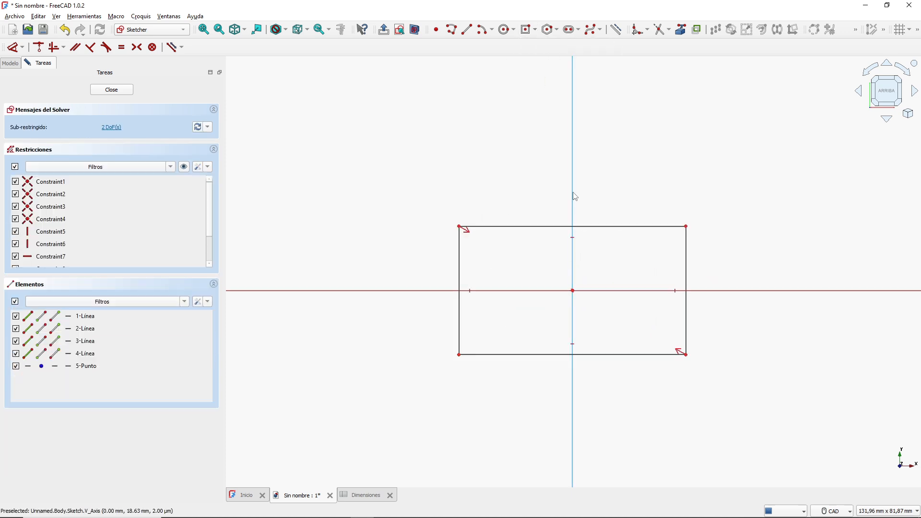
click(22, 47)
click(37, 75)
middle_drag(527, 206, 438, 208)
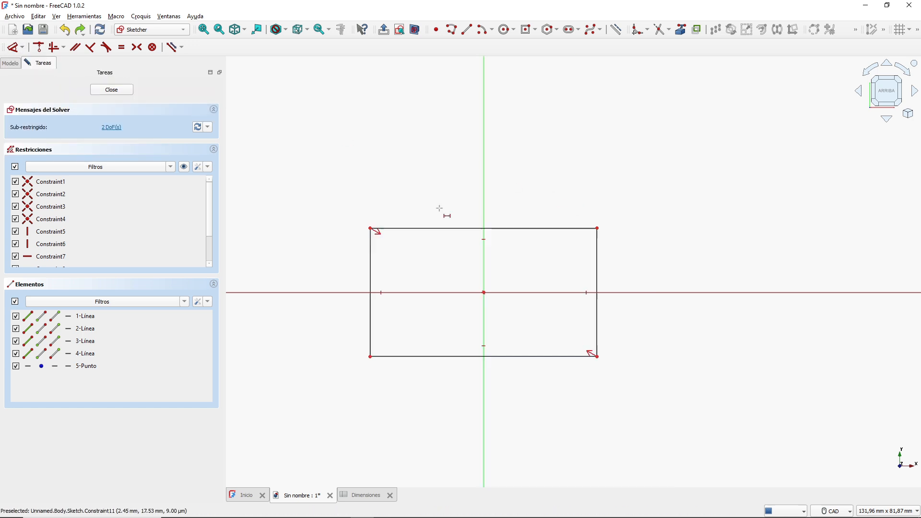
click(447, 228)
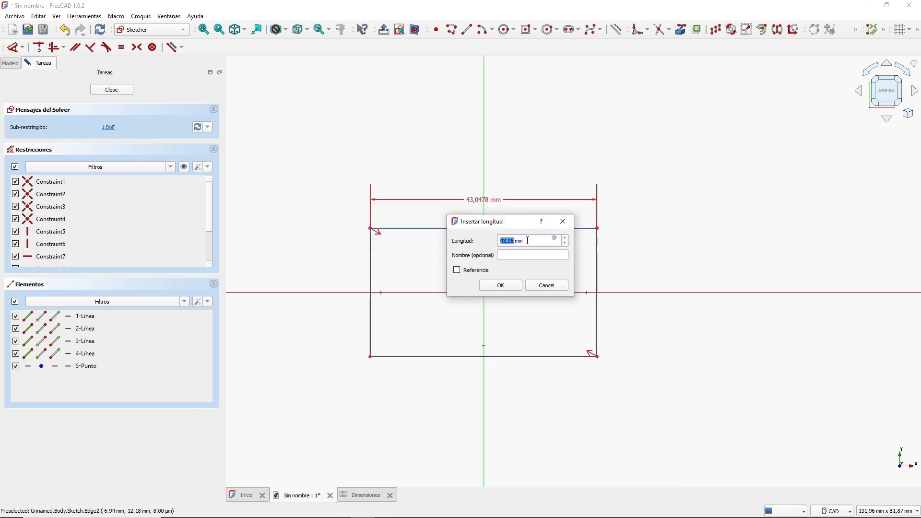
Drive the rectangle's width constraint with the expression <<Dimensiones>>.ancho_PCB
click(555, 239)
text(dime)
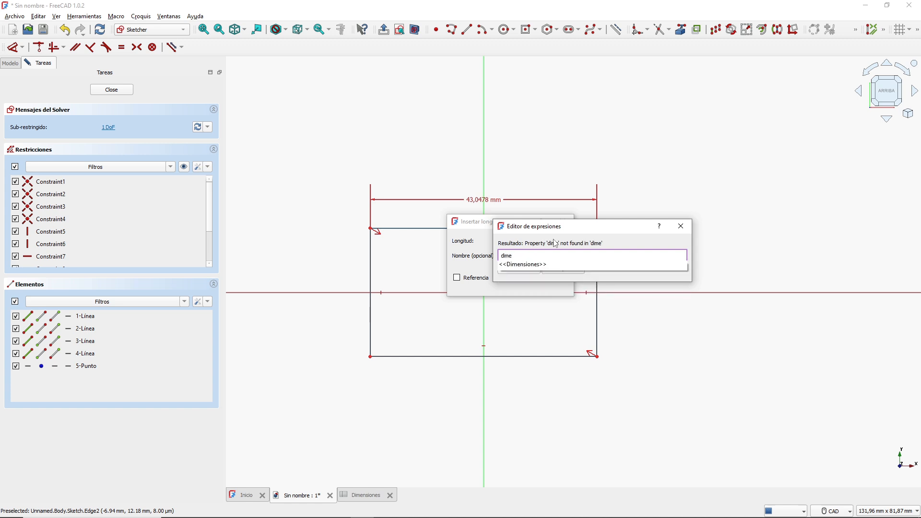
key(Down)
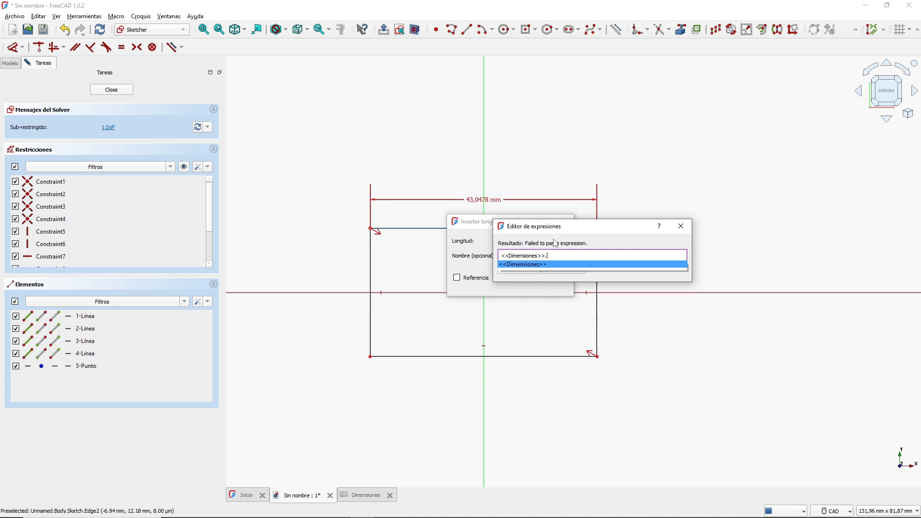
key(Escape)
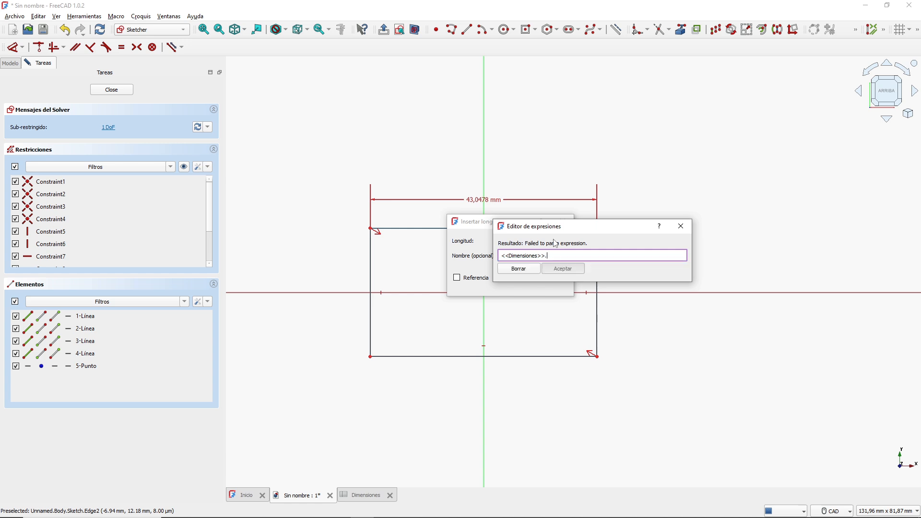
text(anch)
key(Down)
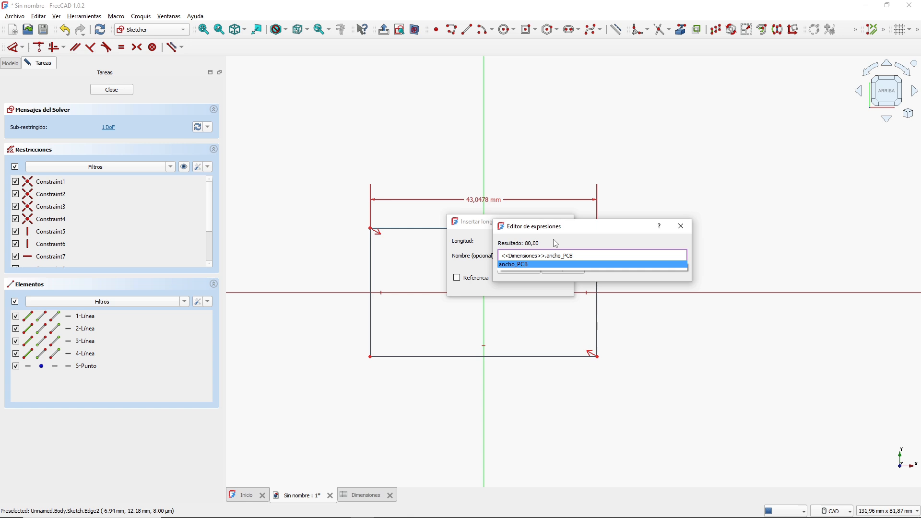
key(Return)
click(563, 268)
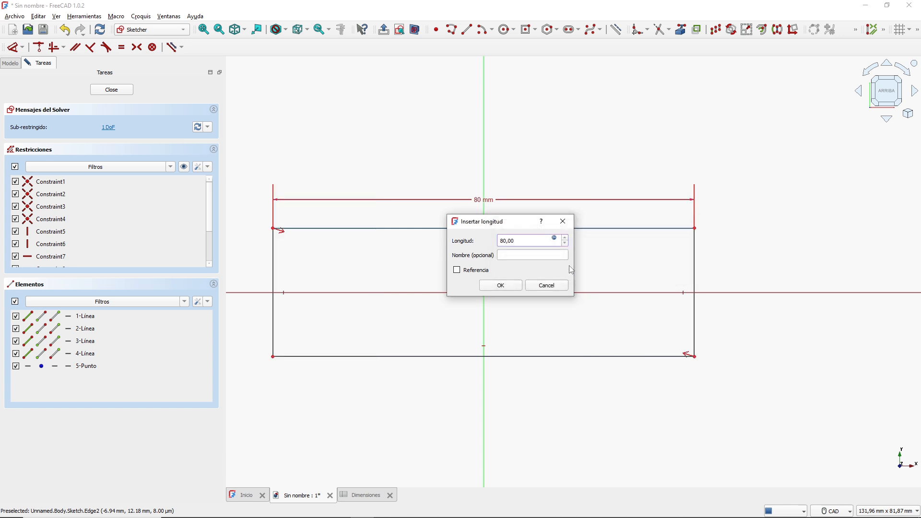
click(500, 285)
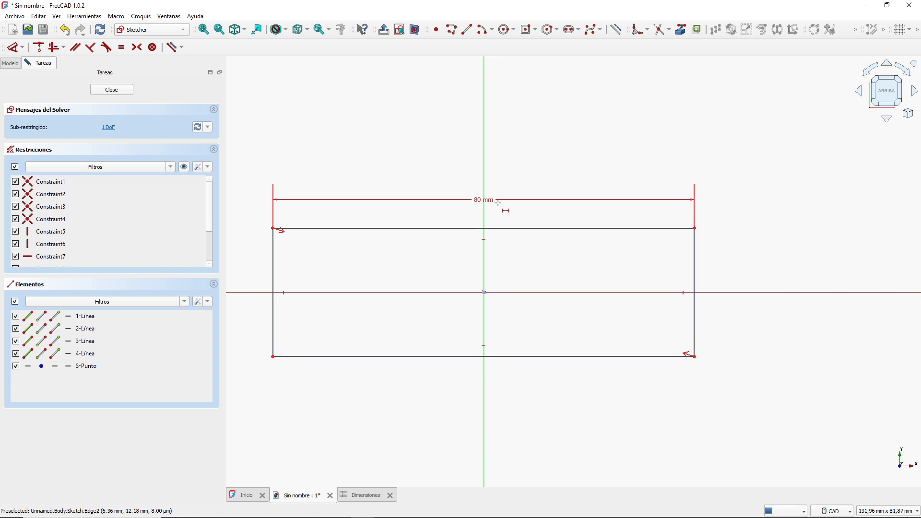
Add a vertical distance constraint to the rectangle's right edge and drive it with the PCB height alias from the Dimensiones spreadsheet
click(20, 48)
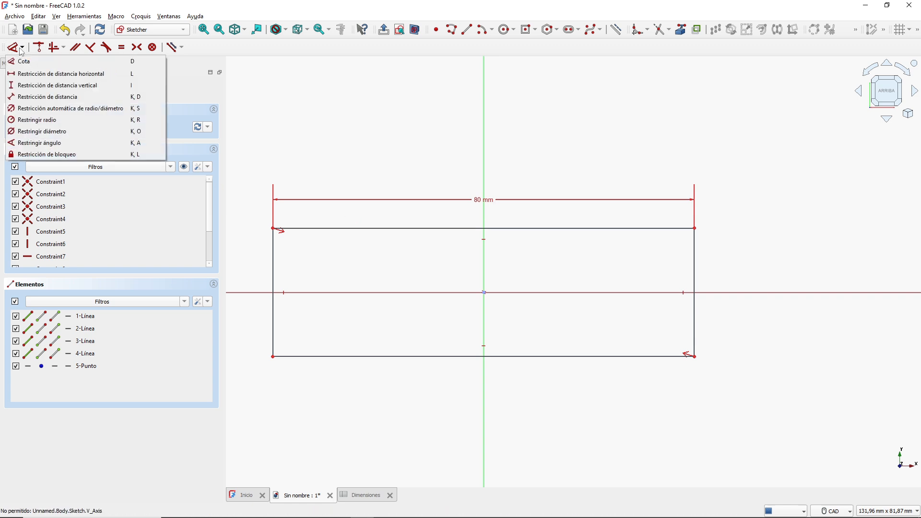
click(61, 89)
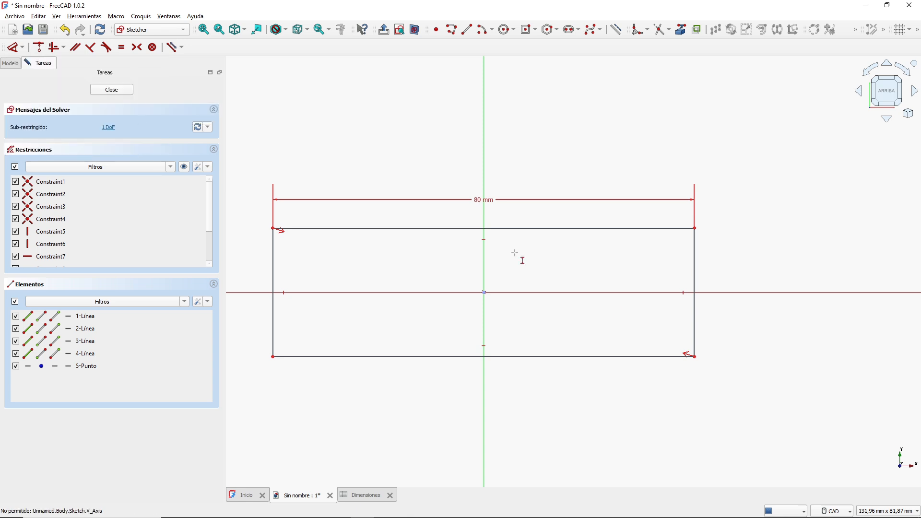
click(694, 261)
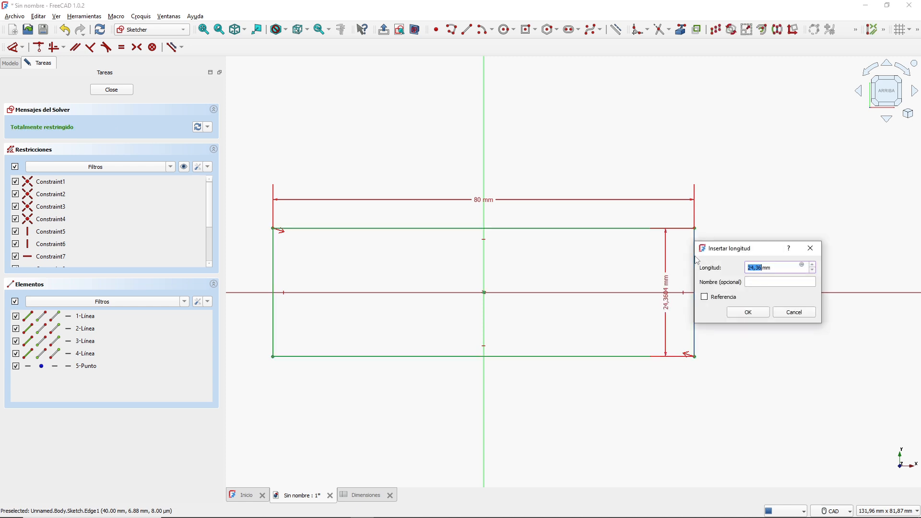
click(802, 265)
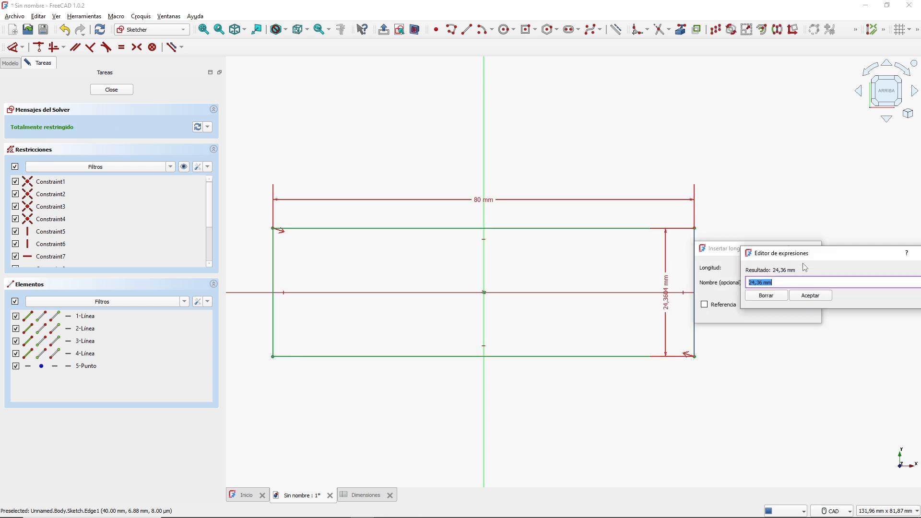
text(dimen)
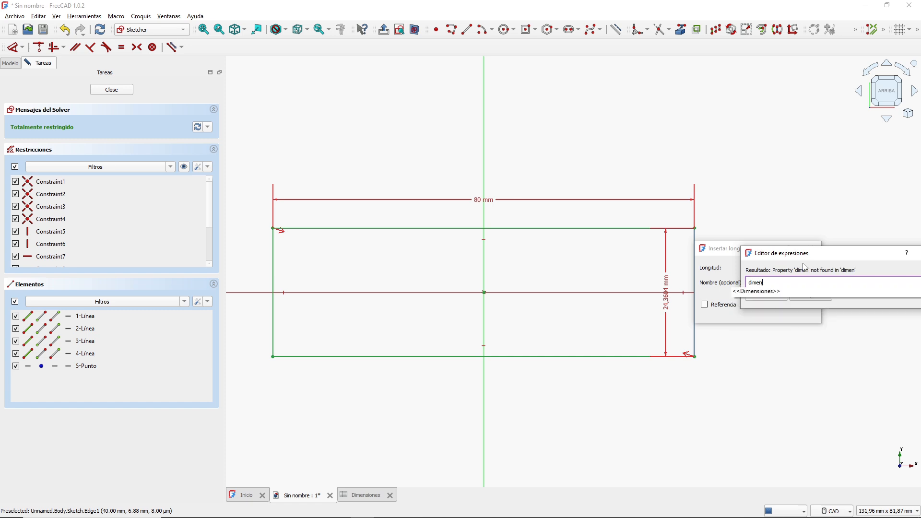
key(Down)
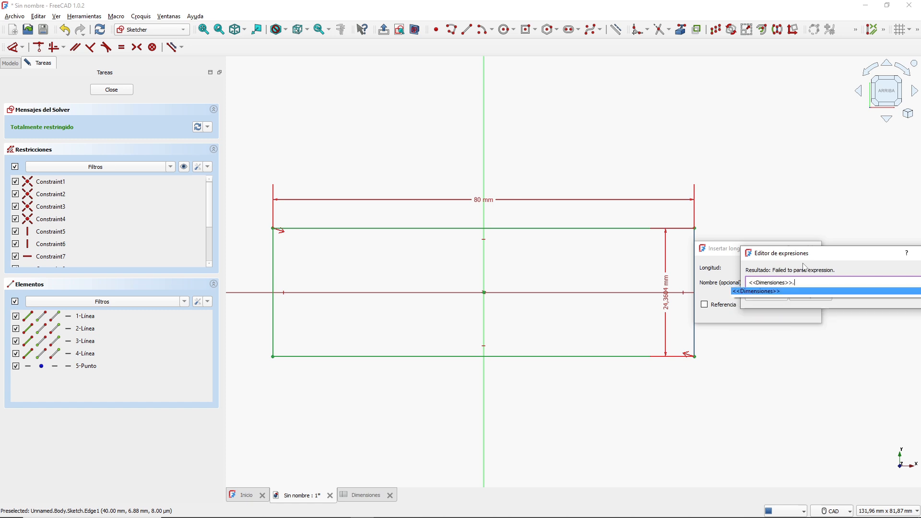
text(alt)
key(Down)
key(Return)
key(Return)
key(Return)
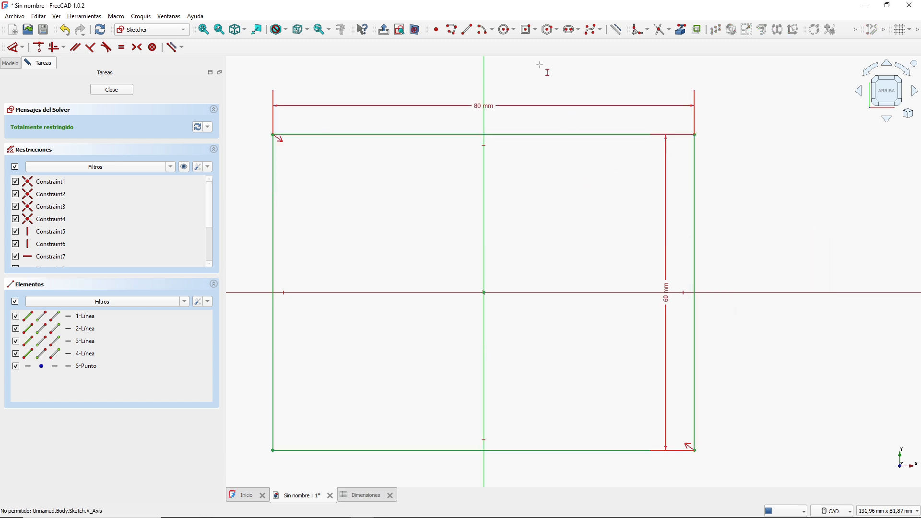
Sketch four circles inside the rectangle, one near each corner, with the upper-left one about 10 mm in diameter
click(514, 31)
click(537, 44)
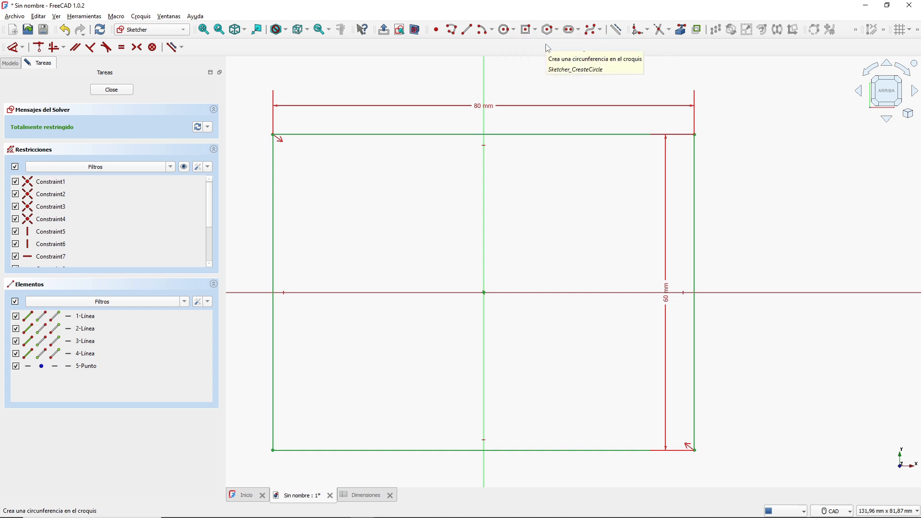
click(319, 179)
click(346, 177)
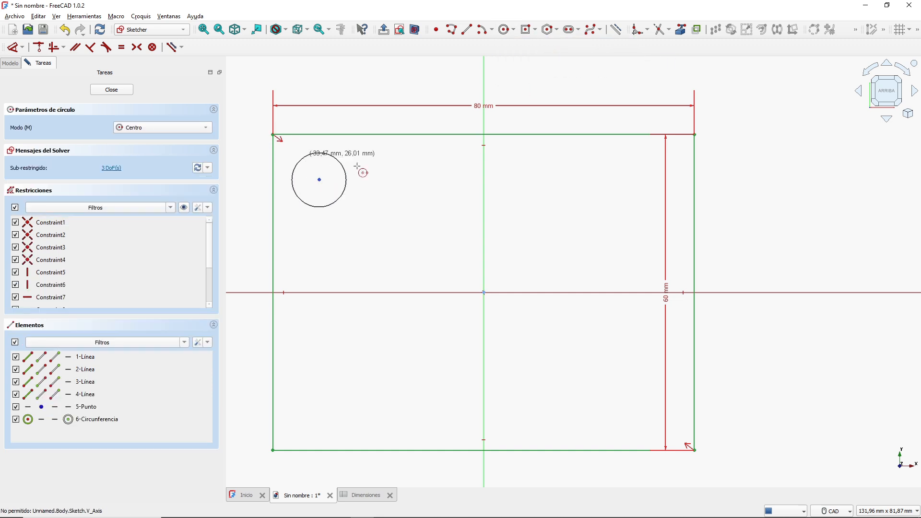
click(651, 175)
click(638, 153)
click(325, 425)
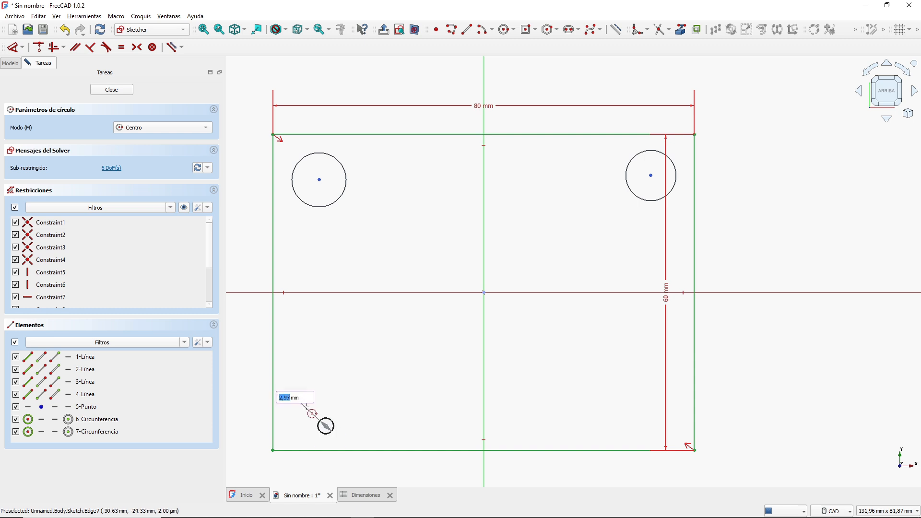
click(312, 411)
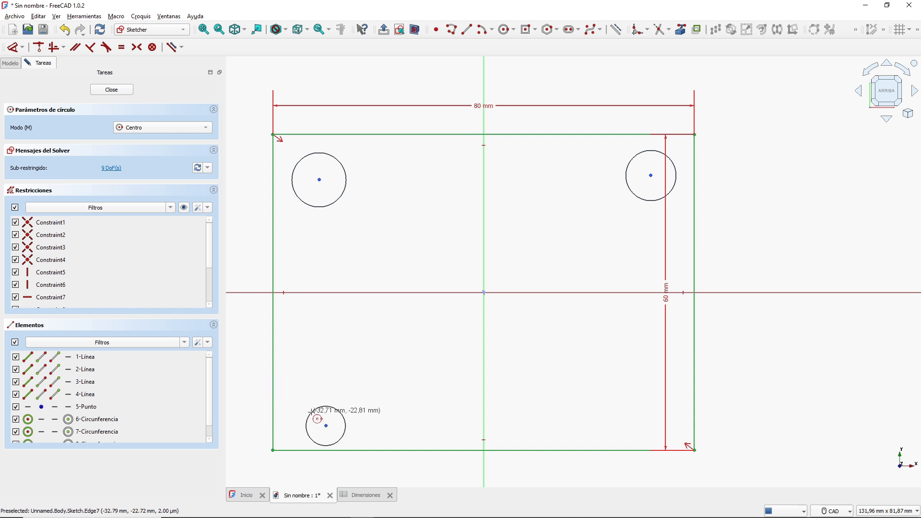
click(640, 430)
click(623, 413)
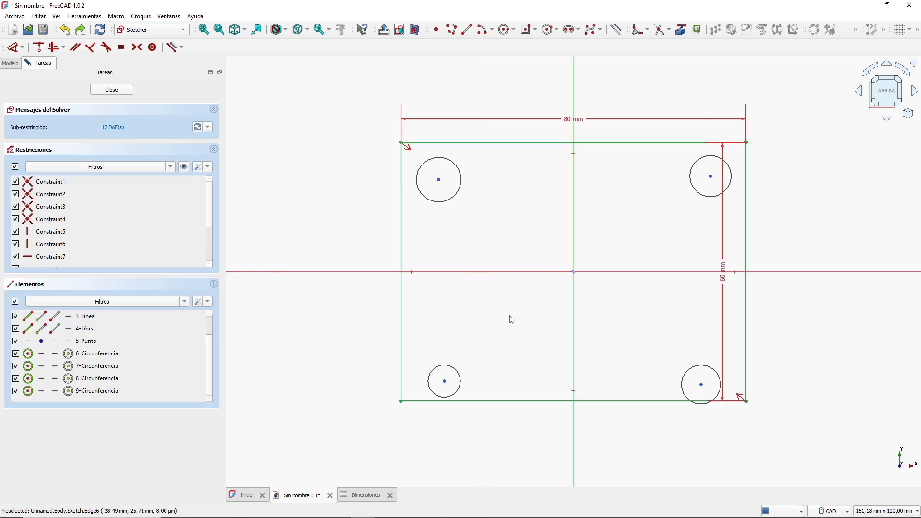
Apply an equality constraint to the four corner circles
click(458, 170)
click(704, 165)
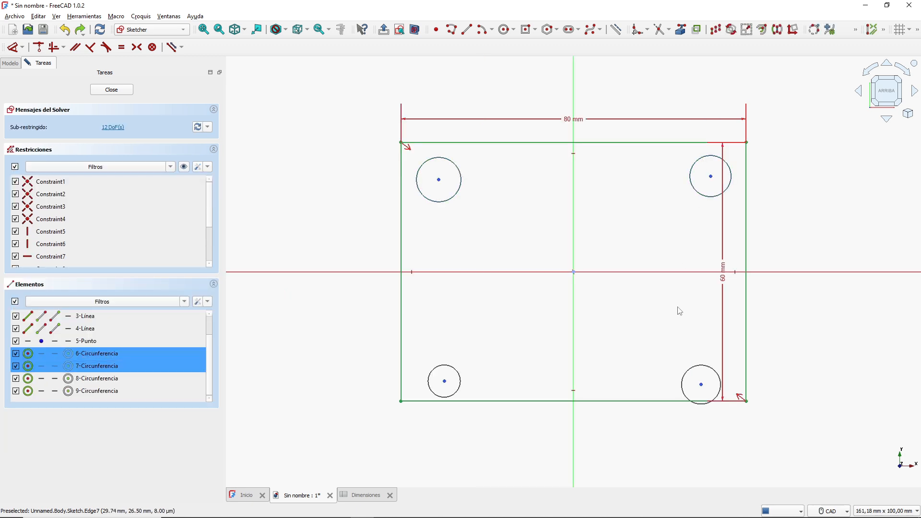
click(697, 370)
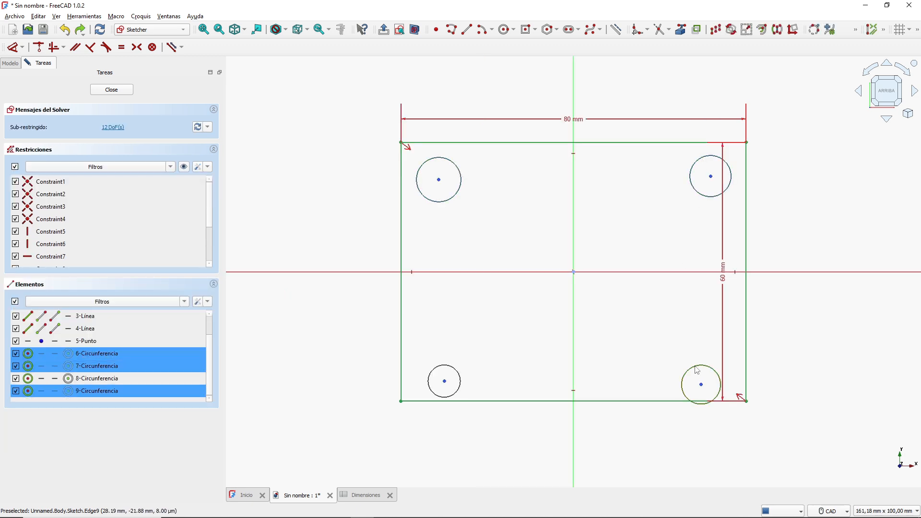
click(461, 371)
key(e)
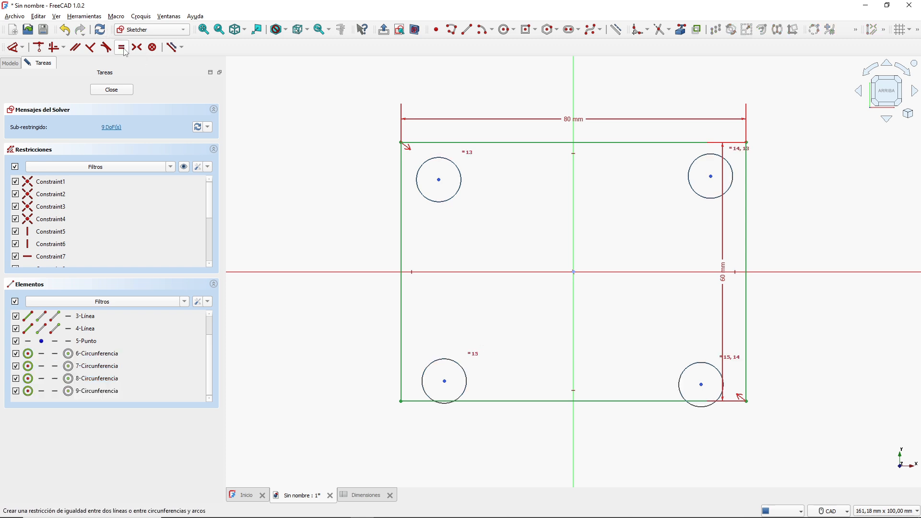
Add a diameter constraint to the upper-left circle and drive it with the diamtro_MH alias from the Dimensiones spreadsheet
click(23, 48)
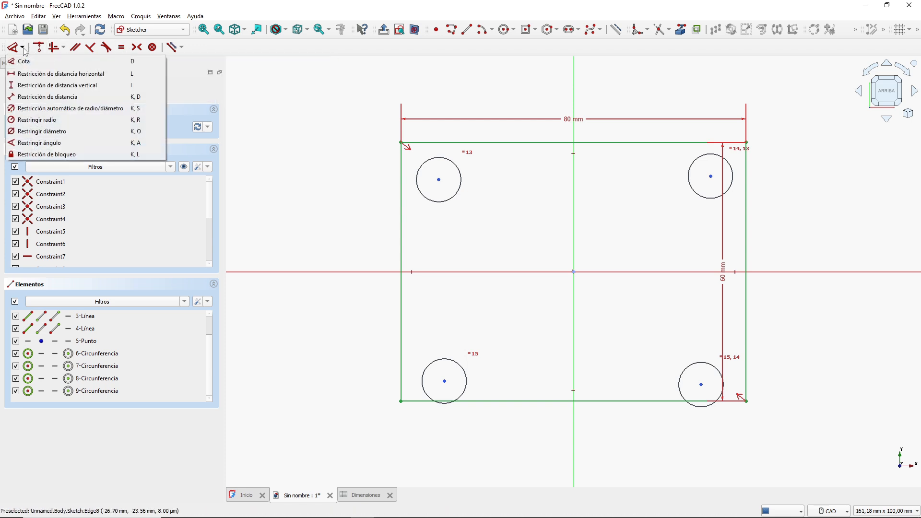
click(46, 131)
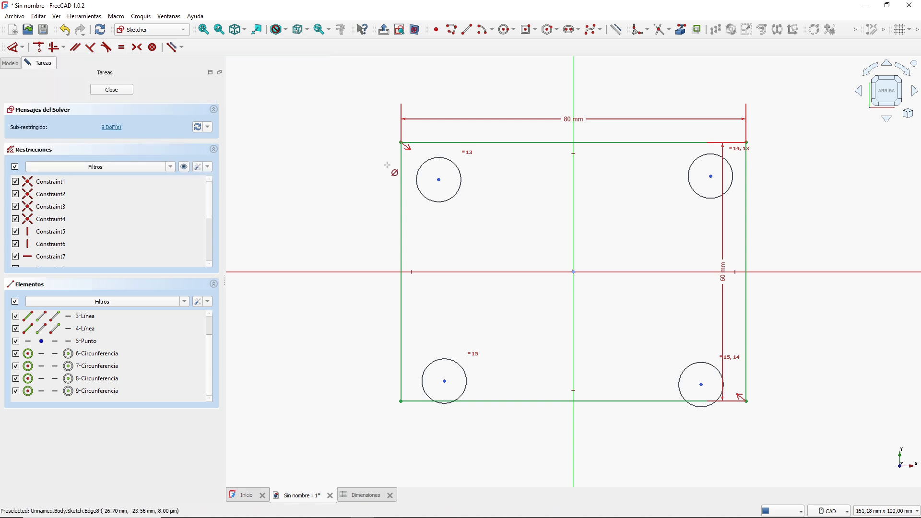
click(451, 165)
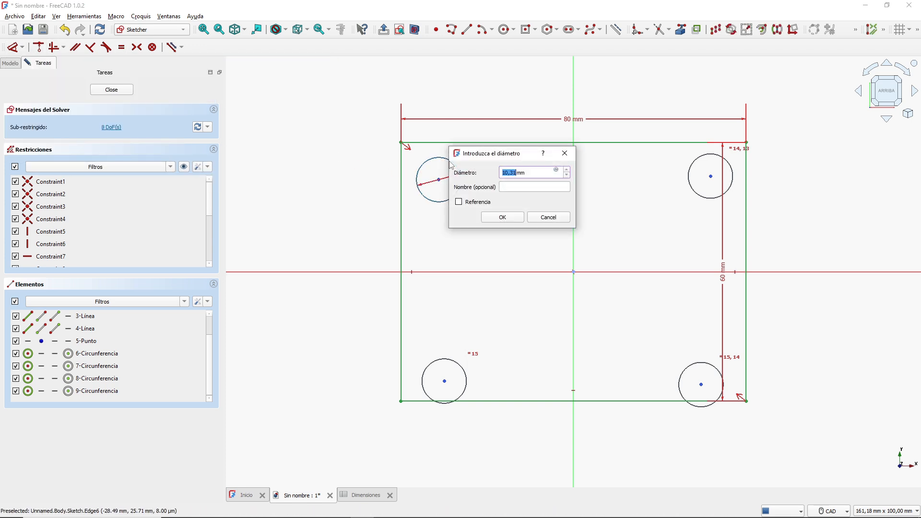
click(555, 170)
text(dime)
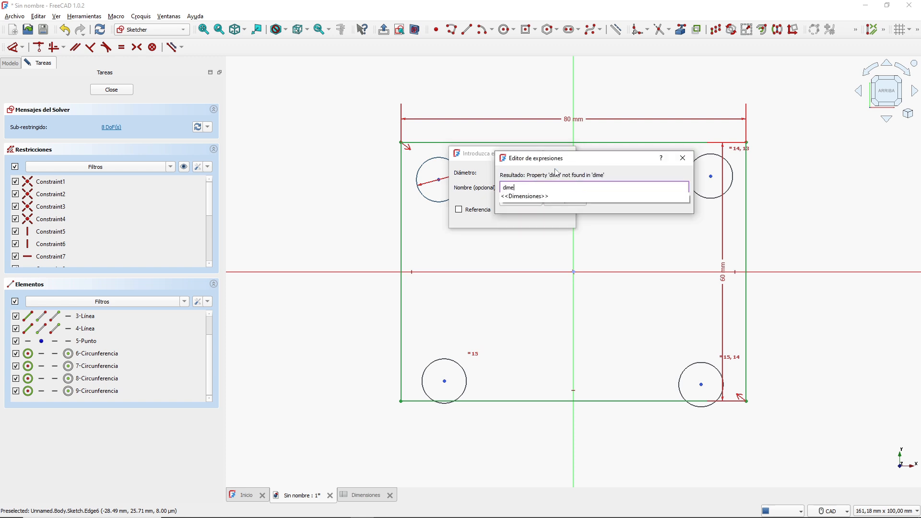
key(Down)
text(.)
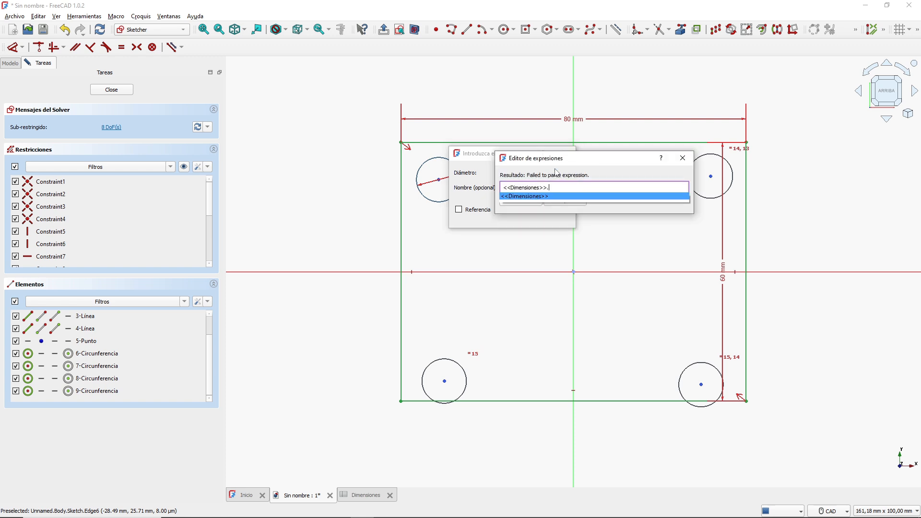
text(dia)
key(Down)
key(Return)
click(568, 200)
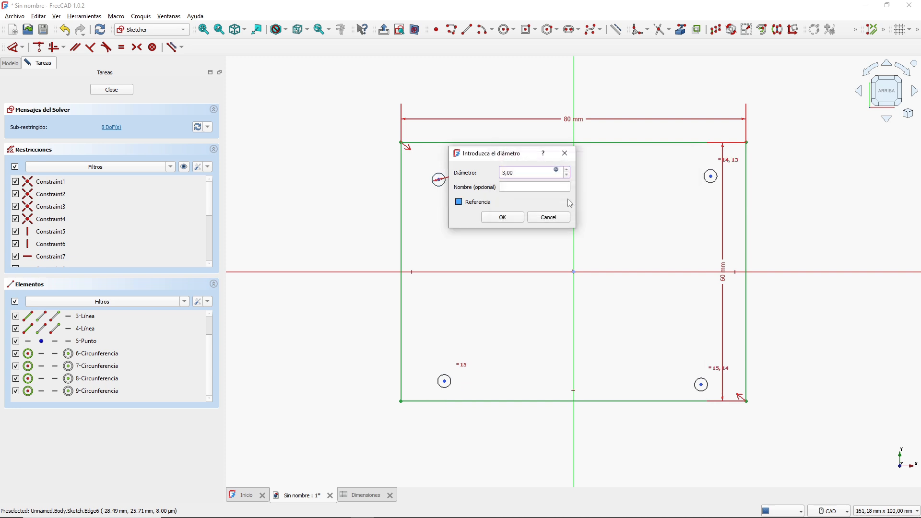
click(511, 219)
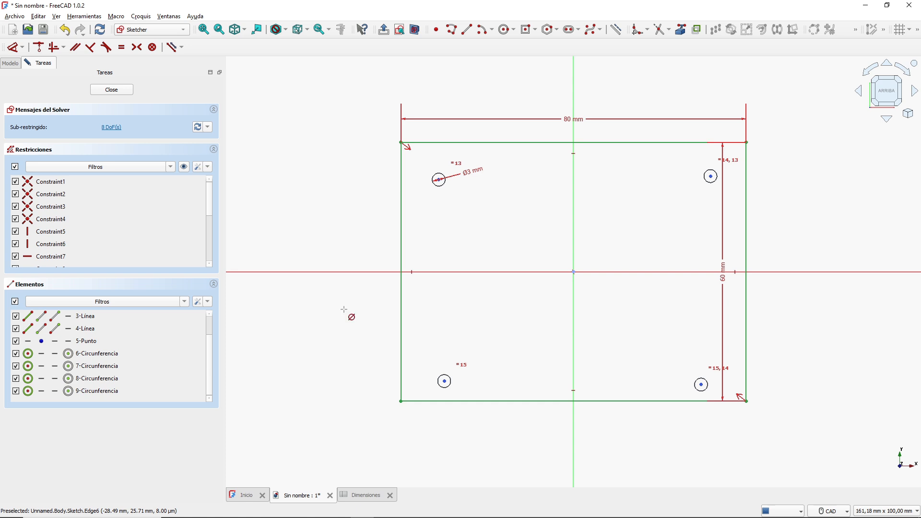
key(Escape)
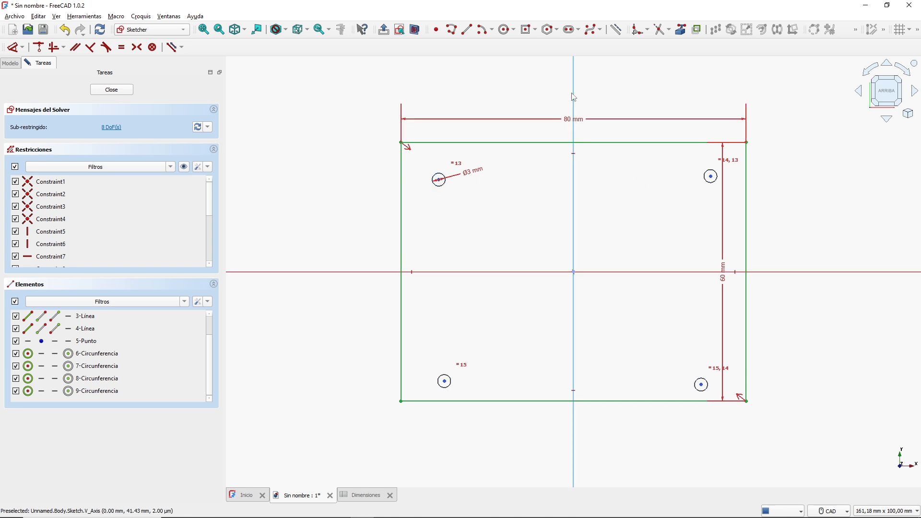
Constrain the centres of the two upper circles to be symmetric about the sketch's vertical axis
scroll(444, 180, up, 8)
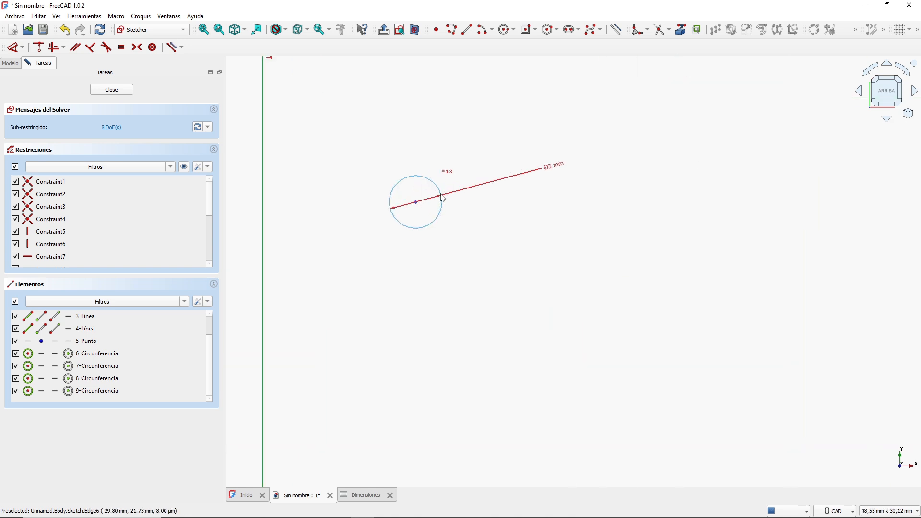
scroll(443, 198, up, 2)
click(411, 208)
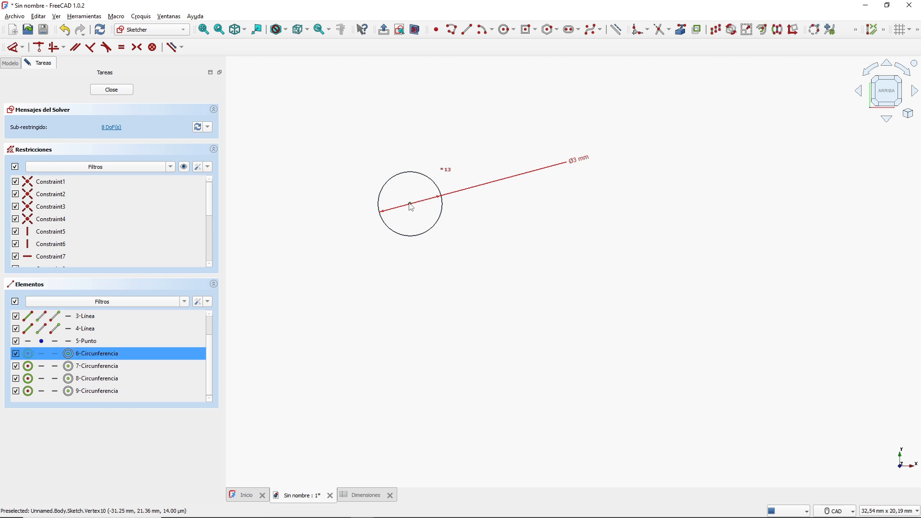
scroll(411, 207, down, 8)
scroll(686, 202, up, 7)
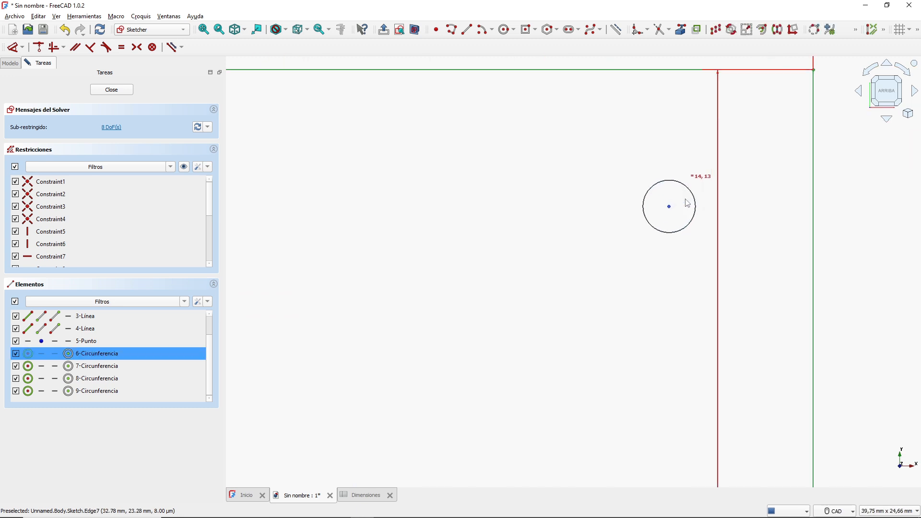
scroll(688, 204, up, 1)
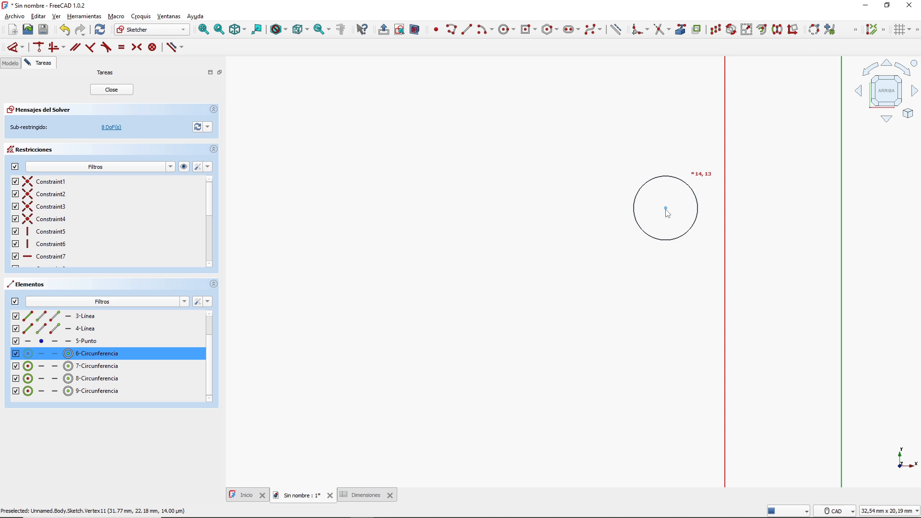
click(666, 209)
scroll(433, 235, down, 7)
key(s)
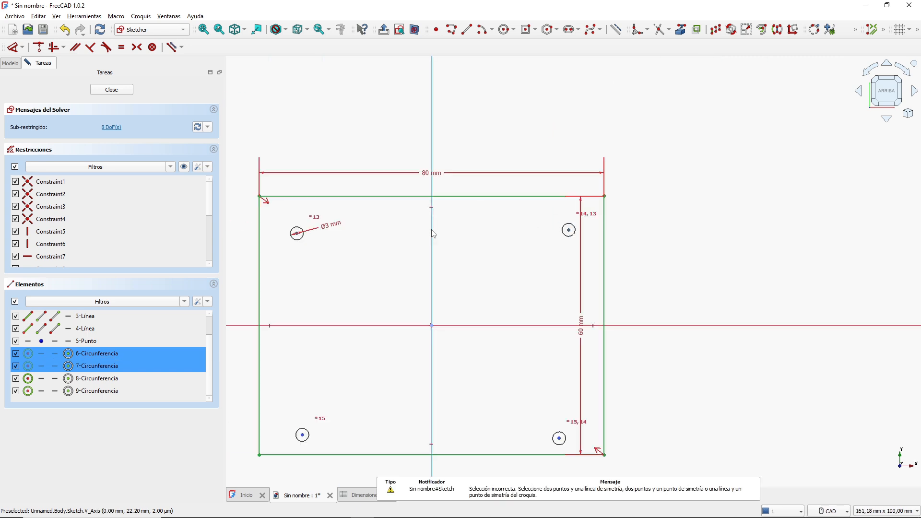
click(434, 234)
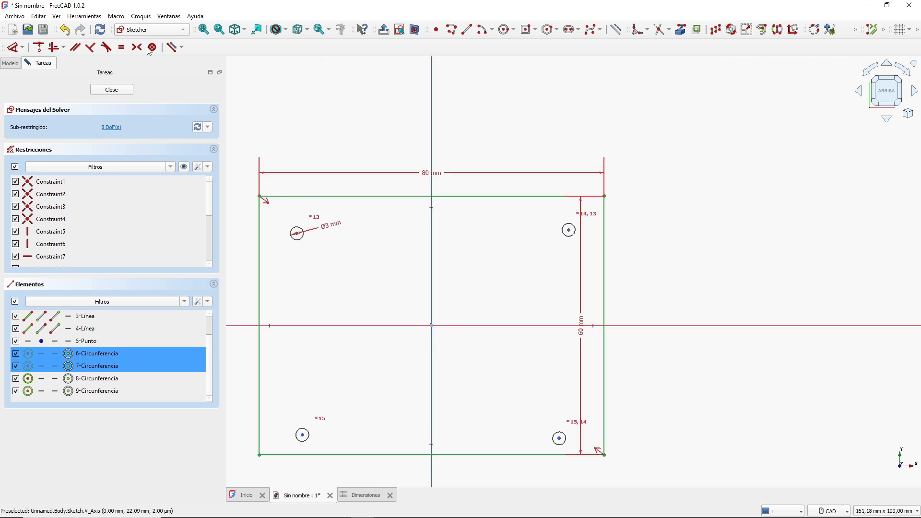
click(137, 48)
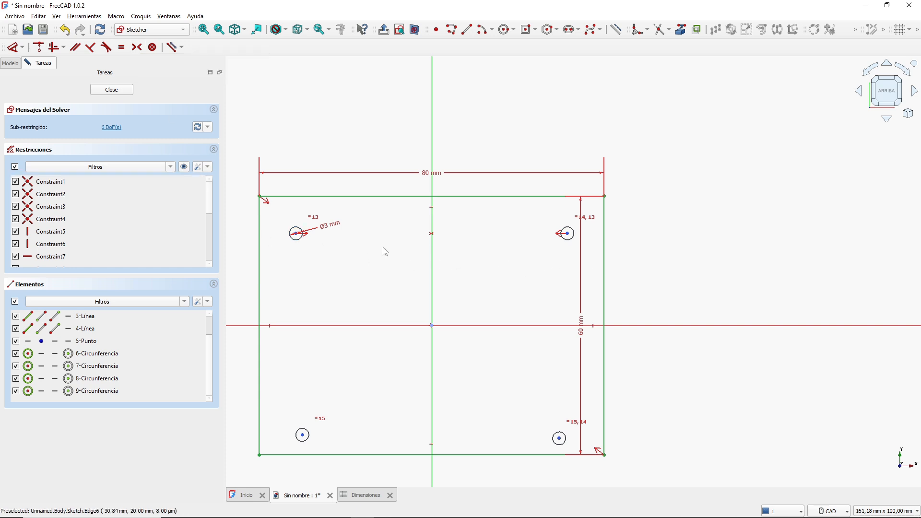
Constrain the centres of the two lower circles to be symmetric about the vertical axis
mouse_move(374, 310)
middle_down()
mouse_move(464, 252)
mouse_move(425, 235)
middle_up()
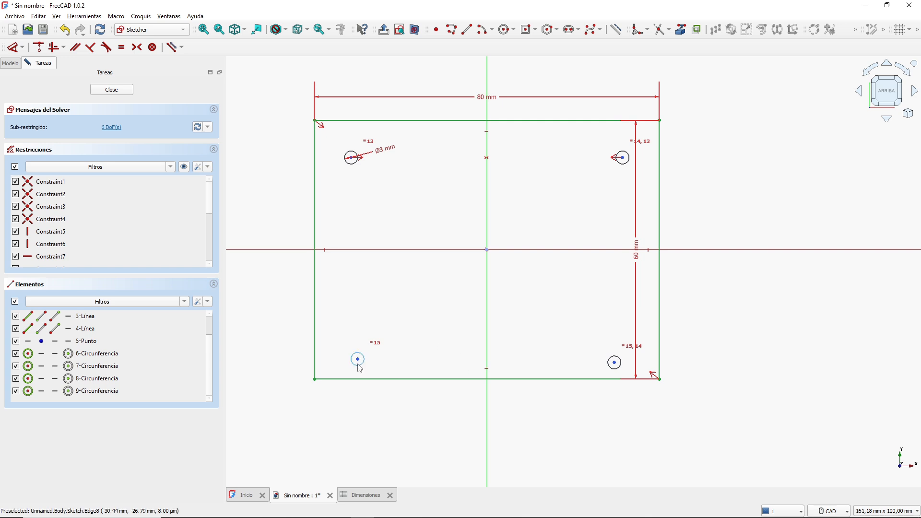
scroll(357, 359, up, 4)
click(355, 357)
scroll(357, 360, down, 4)
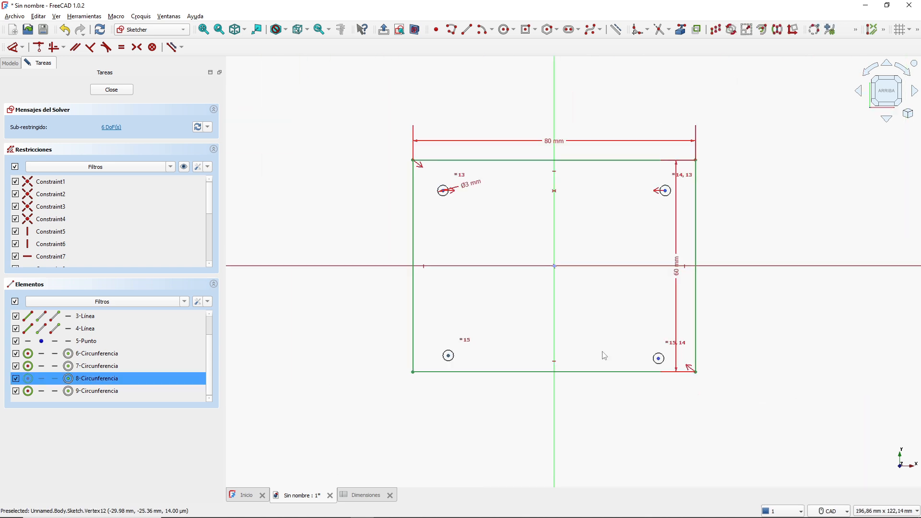
scroll(659, 360, up, 4)
click(659, 360)
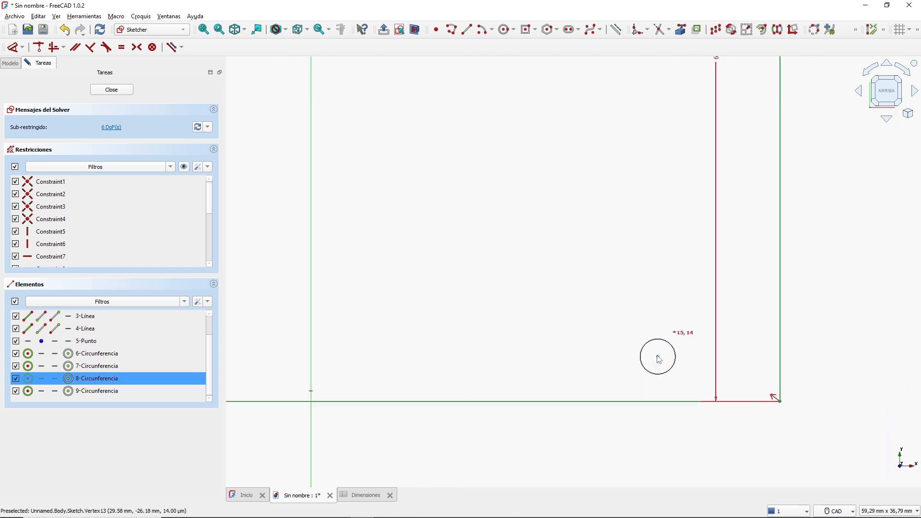
scroll(518, 350, down, 4)
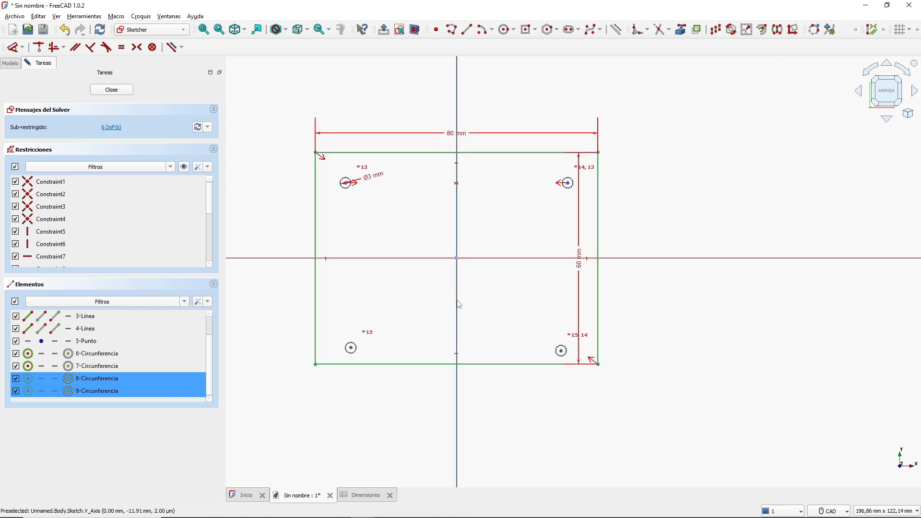
click(138, 48)
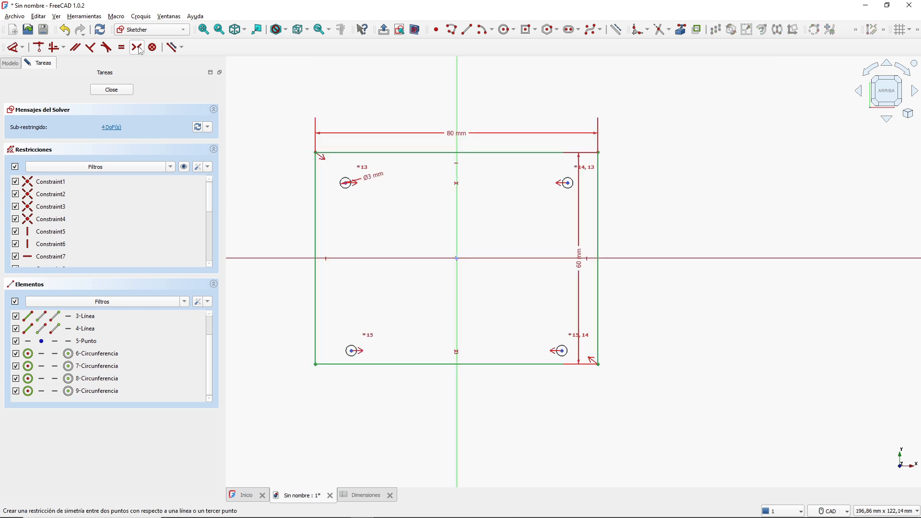
Constrain the centres of the upper-left and lower-left circles to be symmetric about the horizontal axis
scroll(471, 188, up, 1)
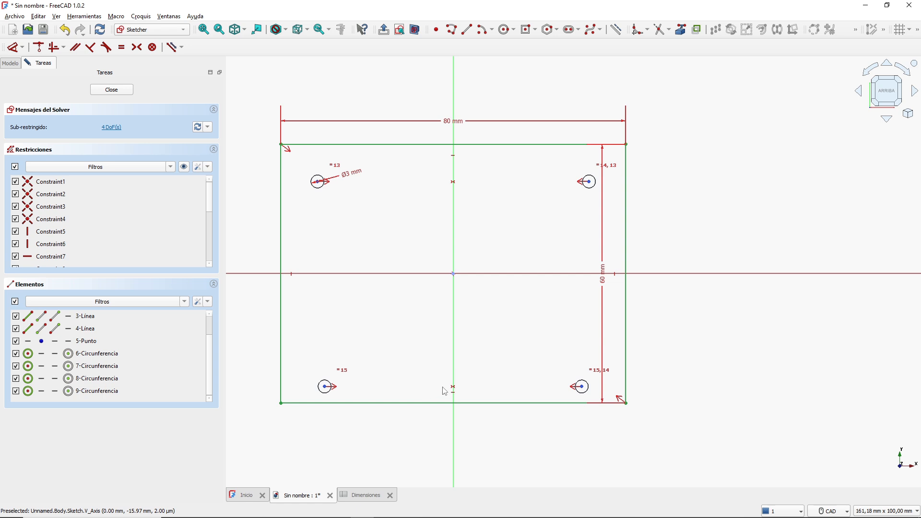
scroll(324, 205, up, 1)
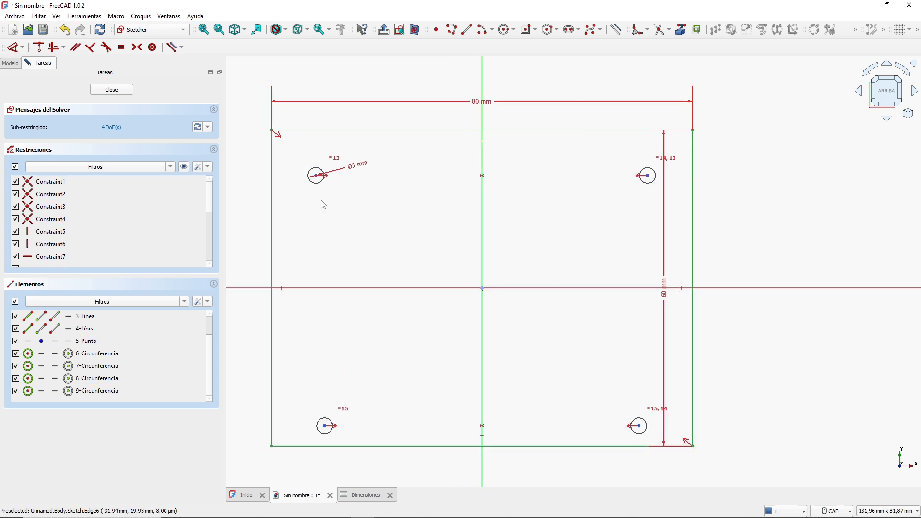
scroll(319, 178, up, 4)
click(316, 177)
scroll(344, 305, down, 4)
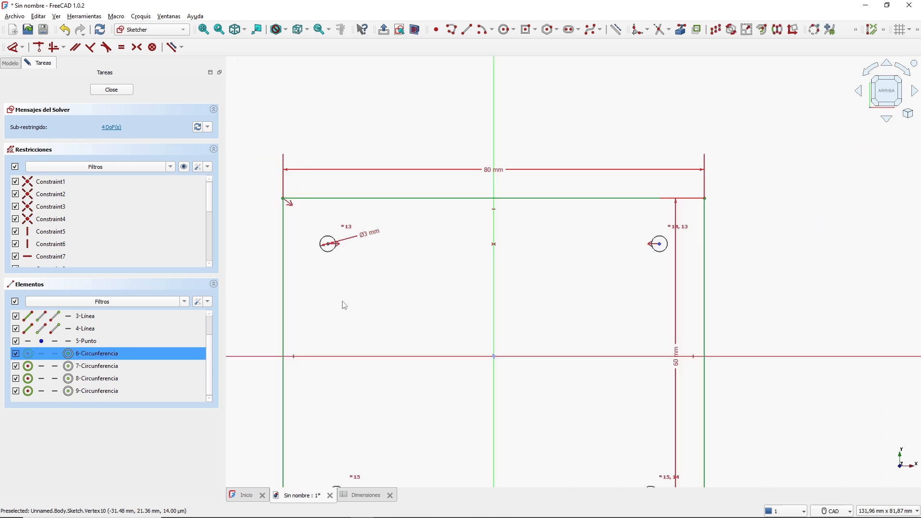
scroll(345, 305, down, 2)
scroll(341, 429, up, 4)
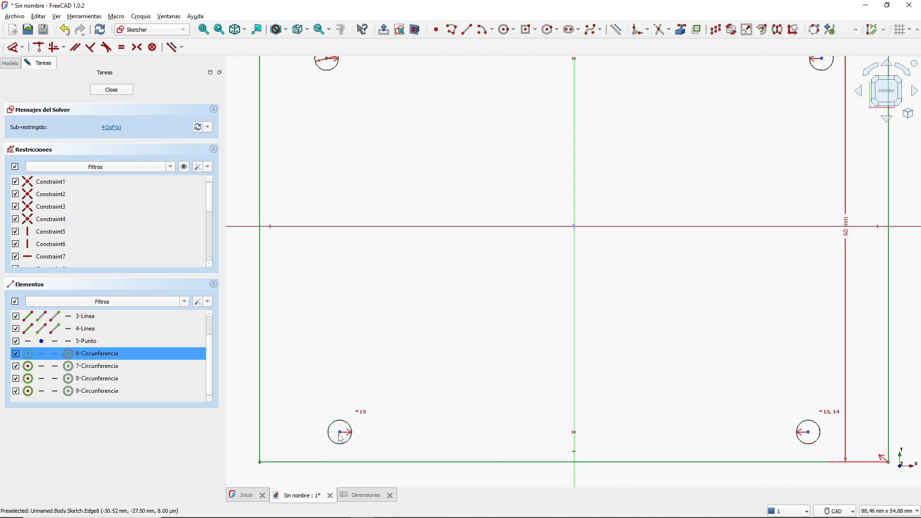
click(341, 438)
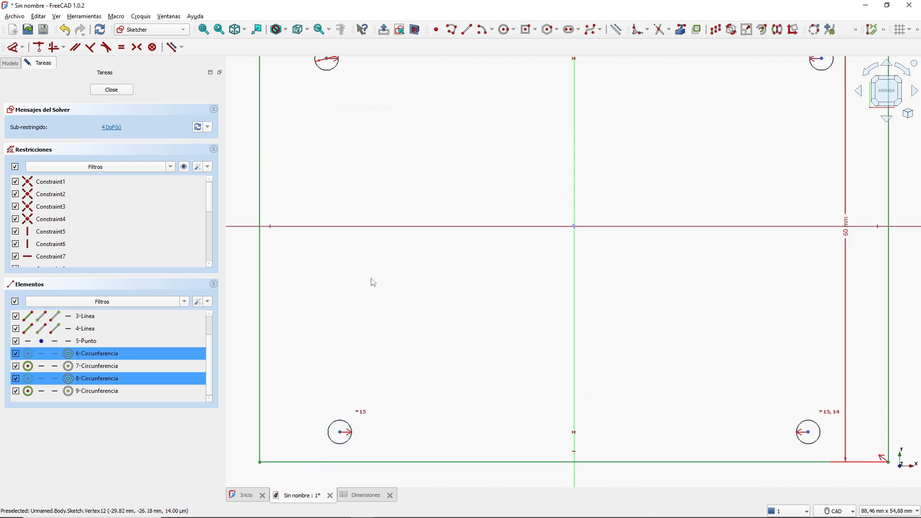
click(388, 227)
click(136, 47)
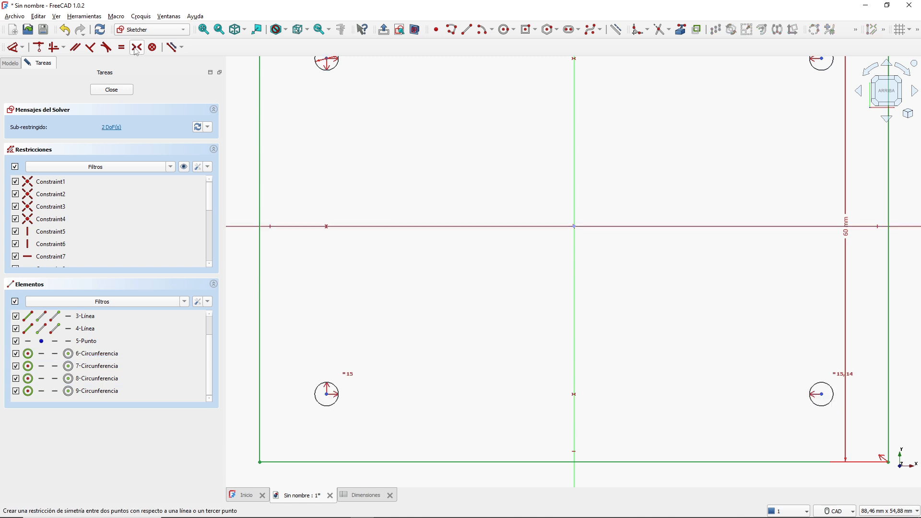
Add a horizontal distance constraint between the upper-left circle's centre and the rectangle's upper-left corner
scroll(525, 221, down, 4)
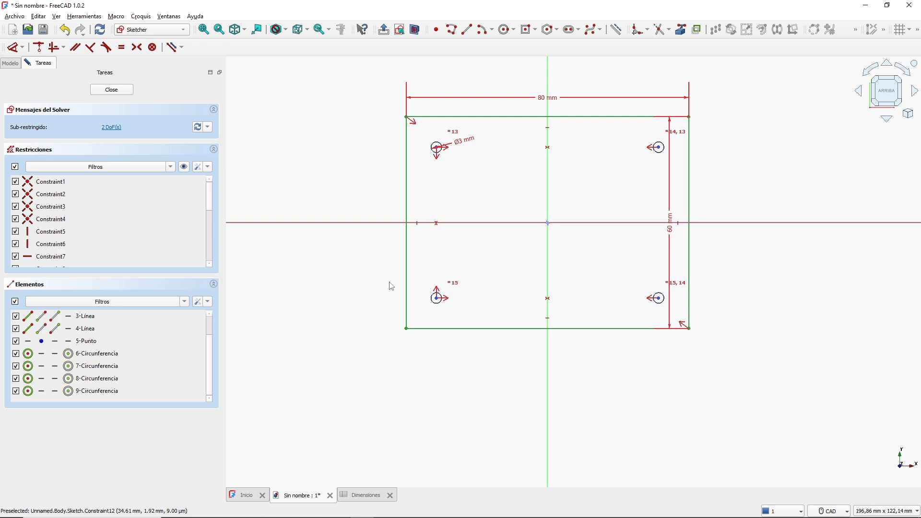
scroll(437, 147, up, 3)
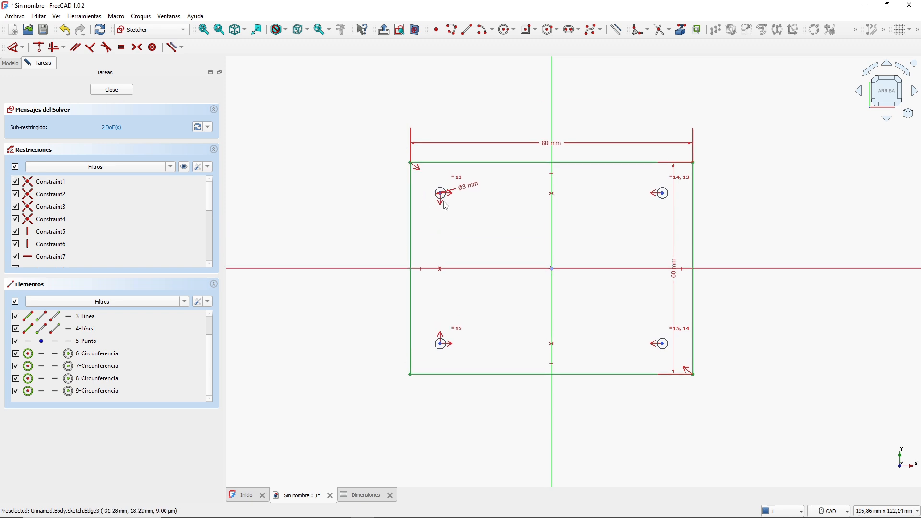
scroll(442, 189, up, 2)
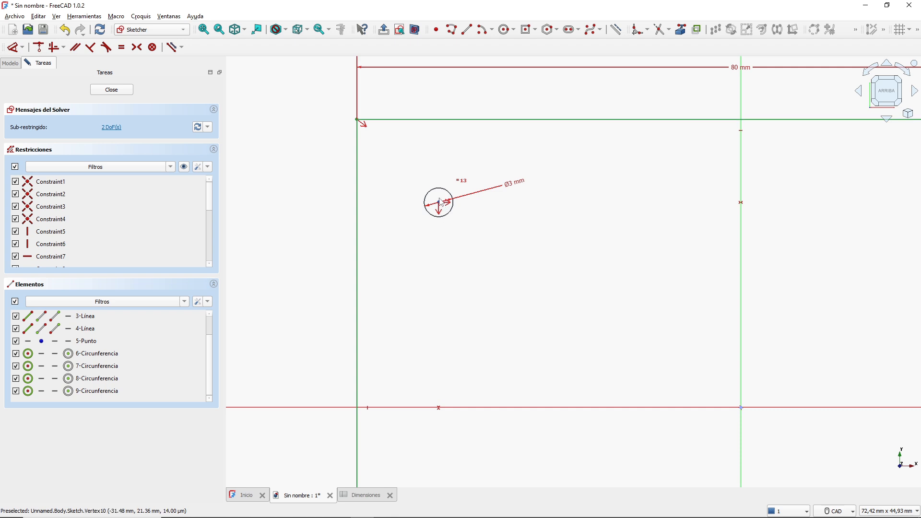
scroll(439, 202, up, 3)
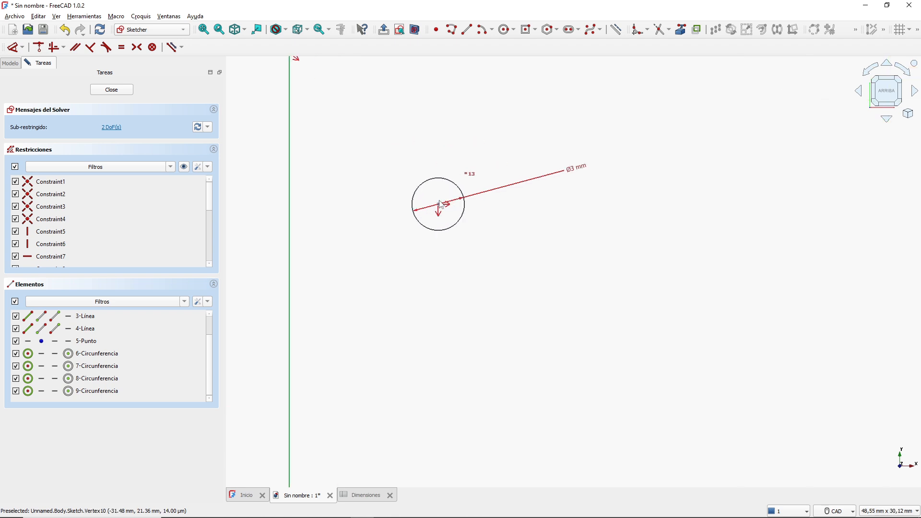
scroll(440, 202, down, 2)
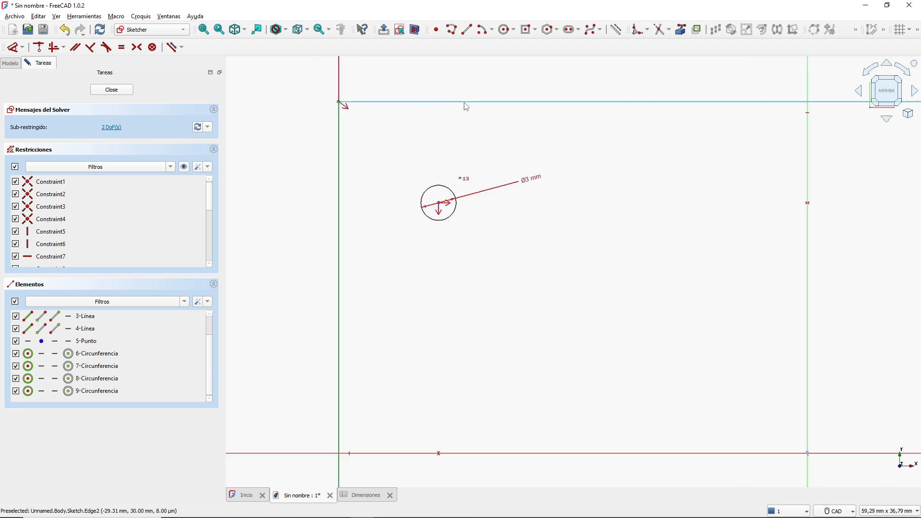
scroll(467, 106, down, 2)
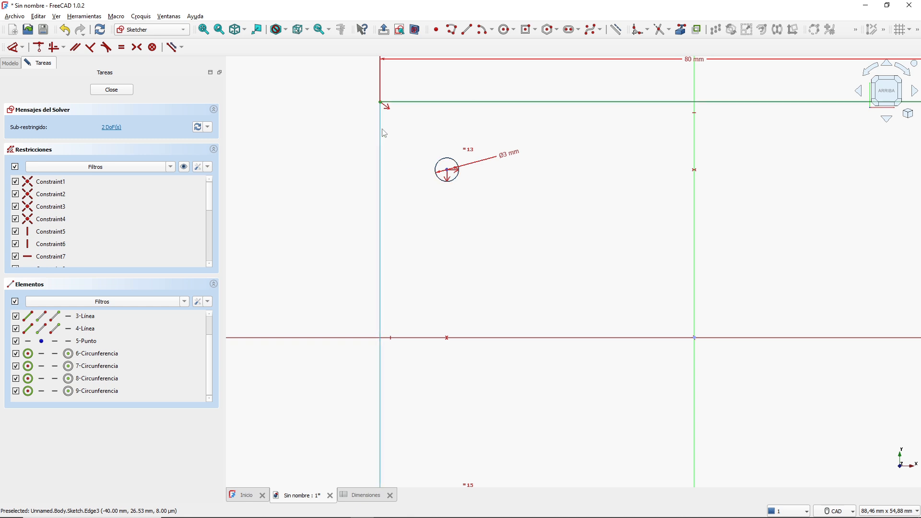
click(22, 48)
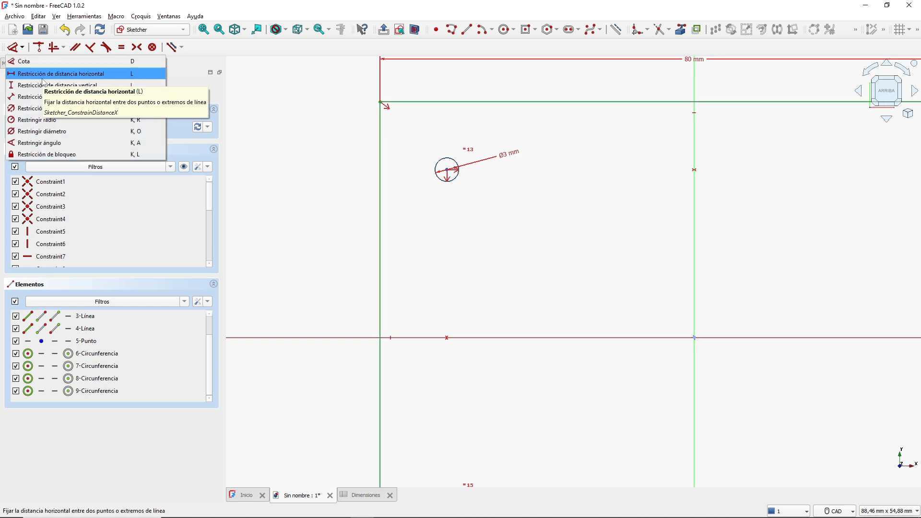
click(53, 74)
scroll(445, 162, up, 4)
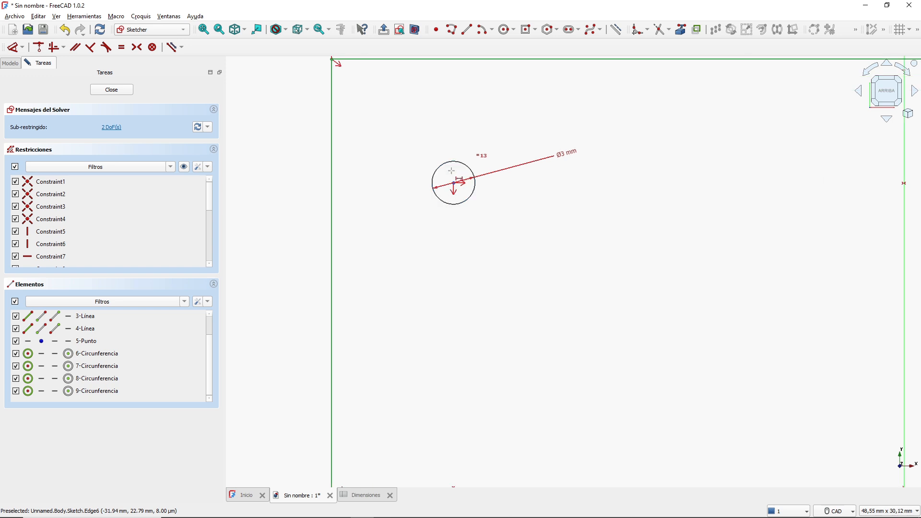
scroll(450, 182, down, 4)
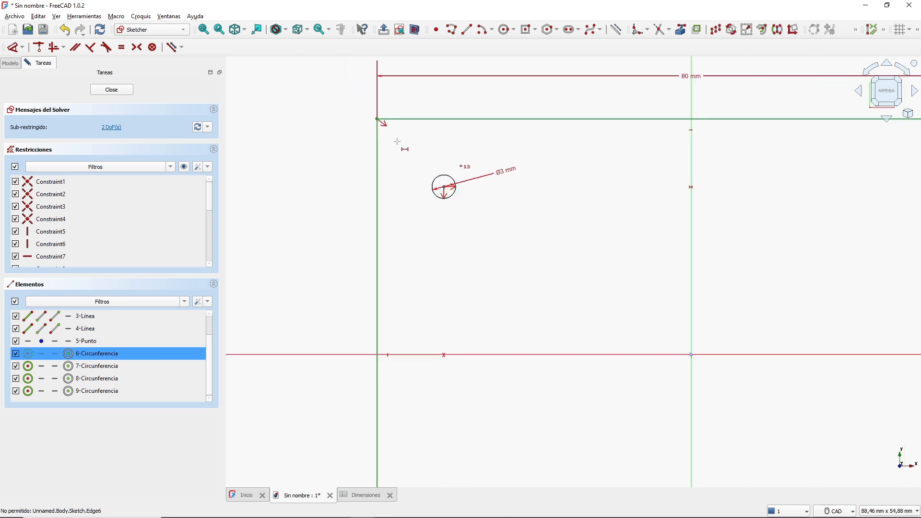
scroll(377, 118, up, 5)
click(377, 118)
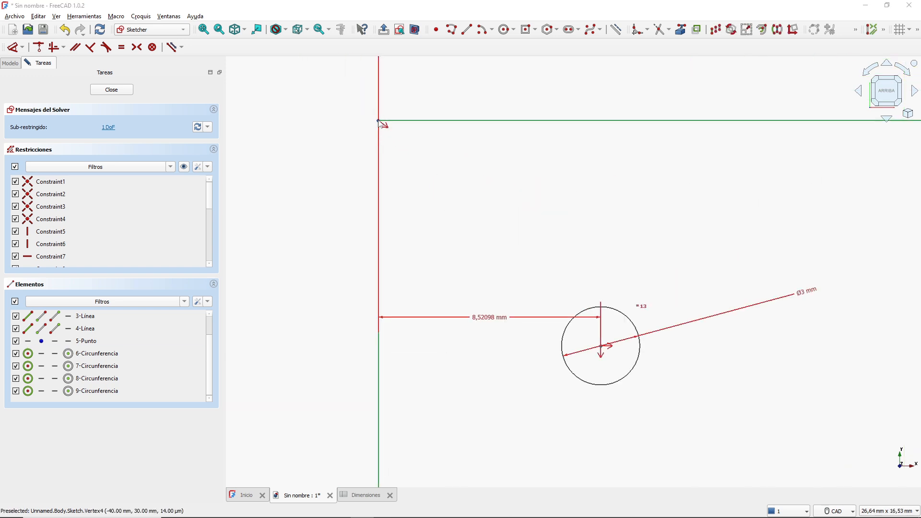
Drive the upper-left circle's new horizontal distance with the expression <<Dimensiones>>.margen_MH
click(485, 130)
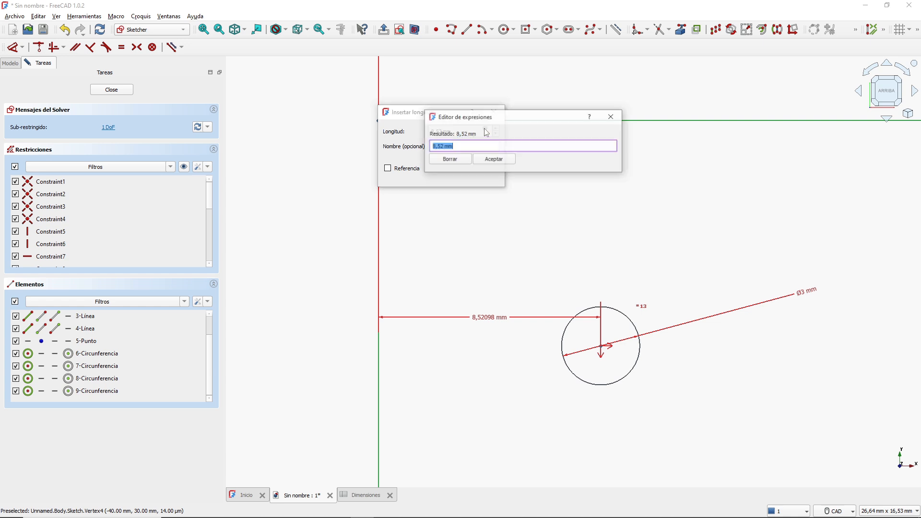
text(dime)
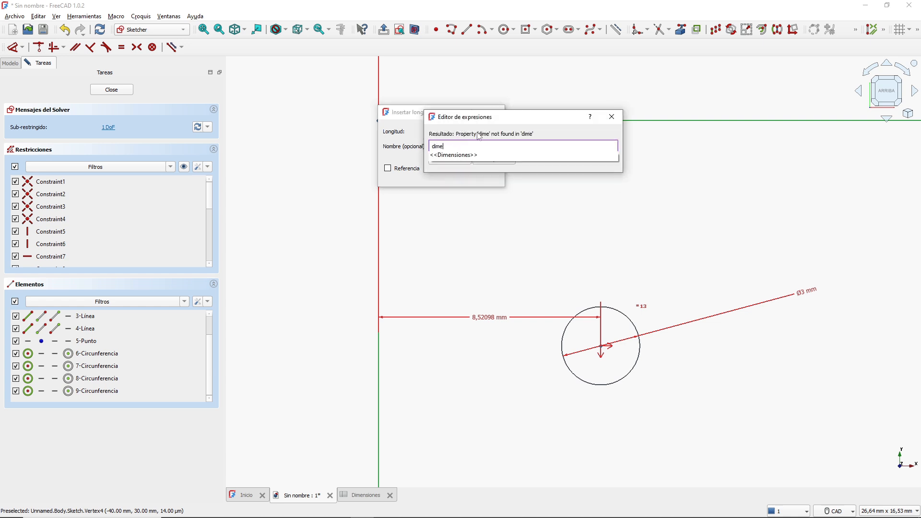
key(Down)
key(Return)
text(mar)
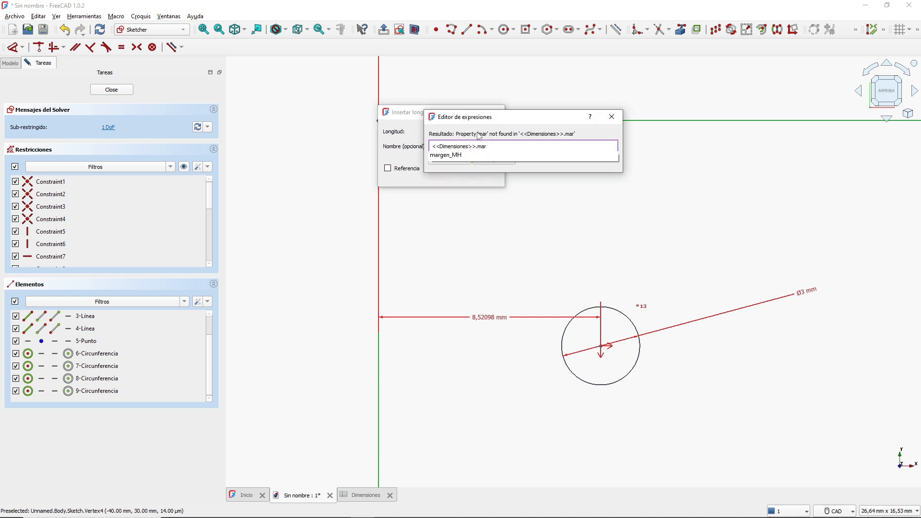
click(455, 157)
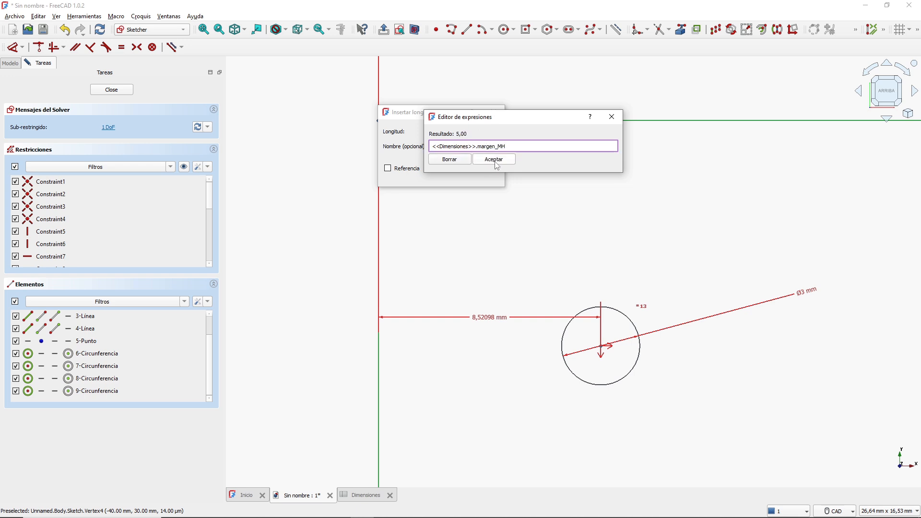
click(494, 162)
click(440, 180)
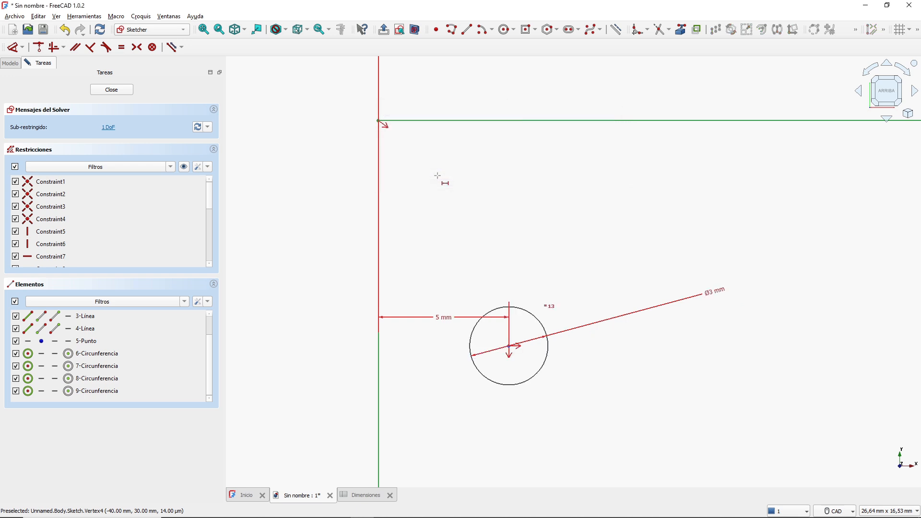
scroll(499, 329, down, 8)
middle_drag(444, 273, 426, 262)
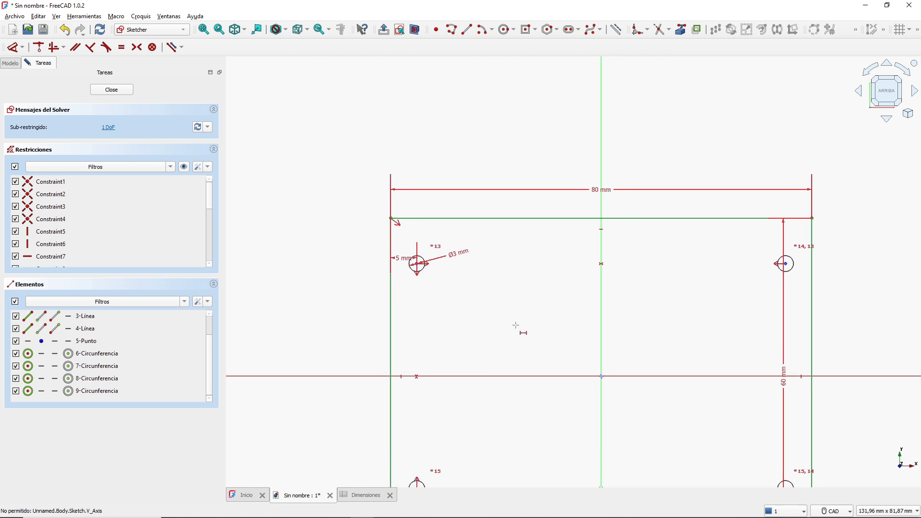
middle_drag(440, 301, 429, 256)
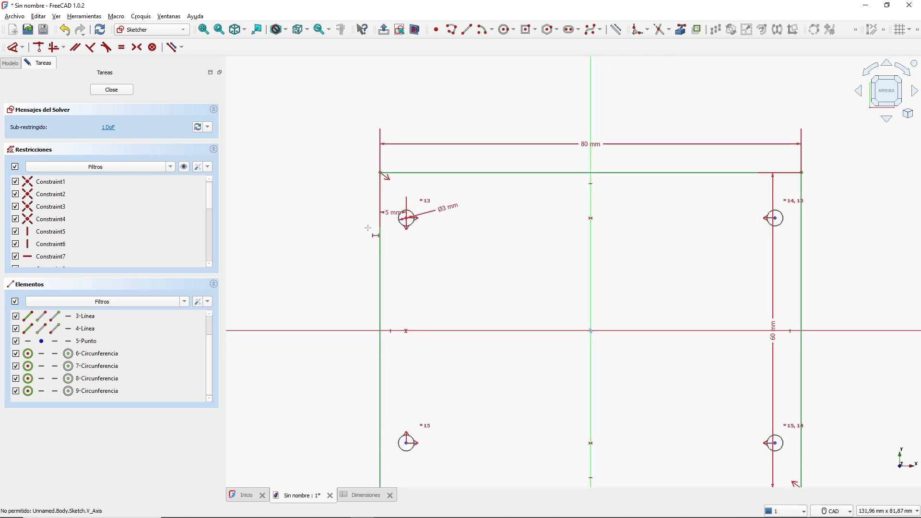
Add a vertical distance constraint between the upper-left circle's centre and the rectangle's upper-left corner
click(21, 48)
click(43, 87)
scroll(391, 206, up, 5)
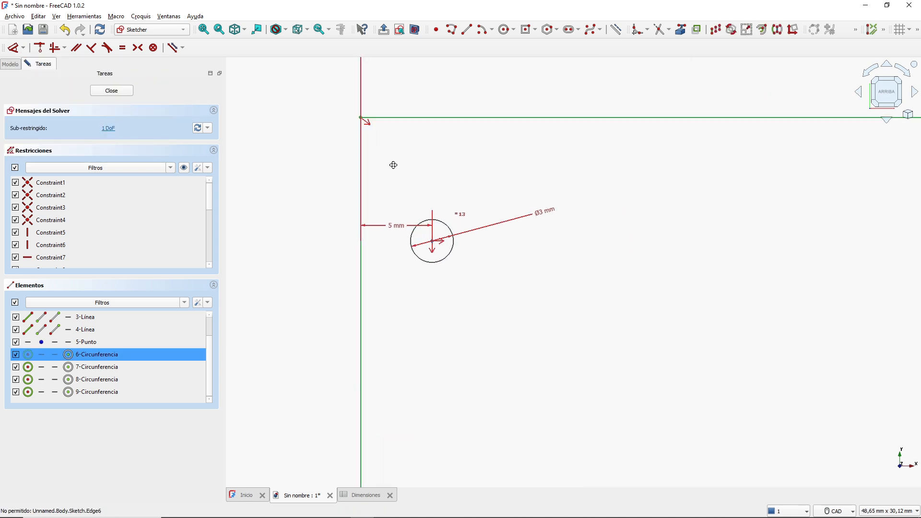
middle_drag(393, 165, 400, 234)
scroll(381, 210, up, 4)
click(352, 160)
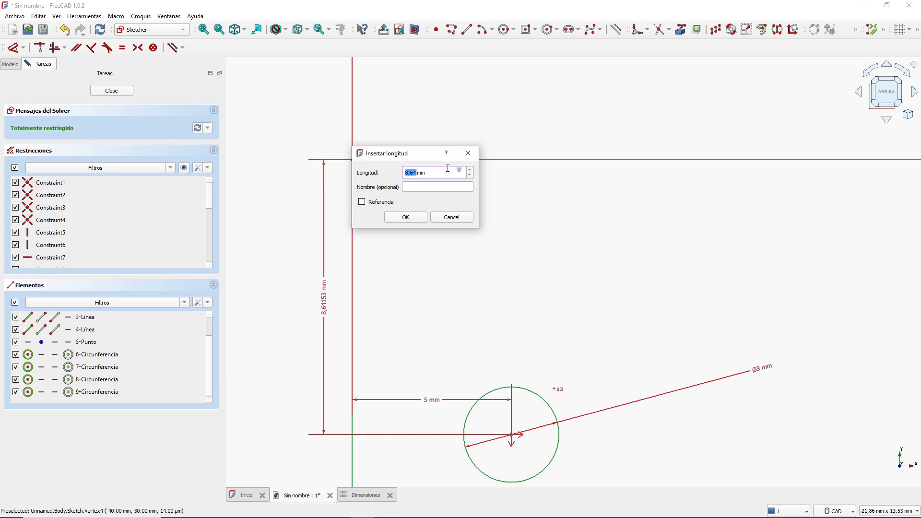
Drive the upper-left circle's new vertical distance with the expression <<Dimensiones>>.margen_MH
click(460, 172)
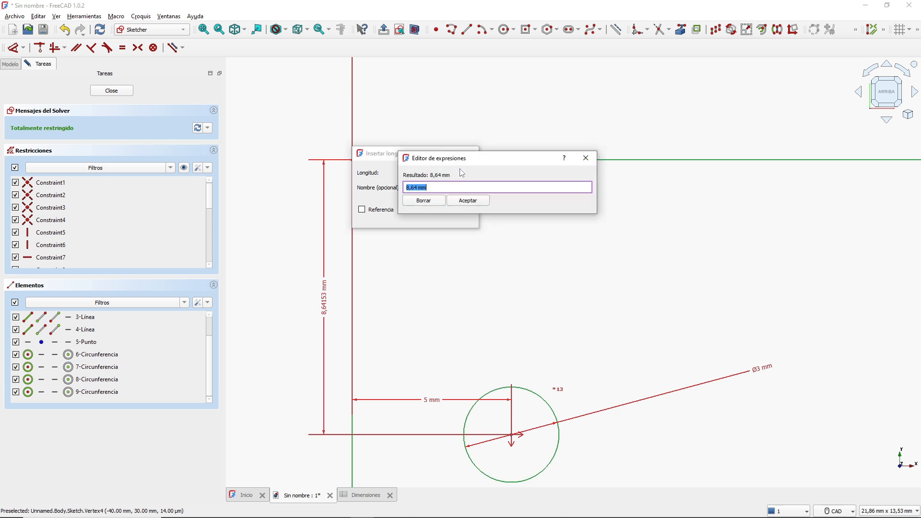
text(dime)
key(Down)
text(mar)
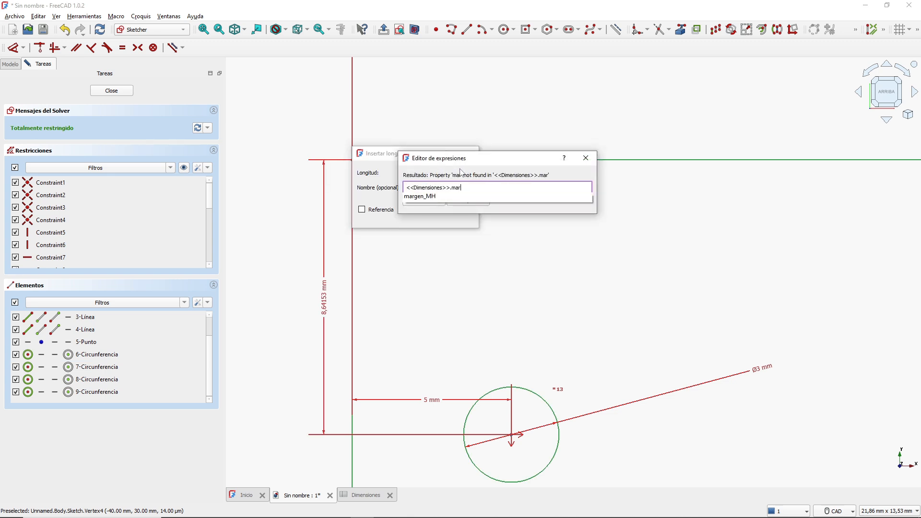
key(Down)
key(Return)
click(459, 200)
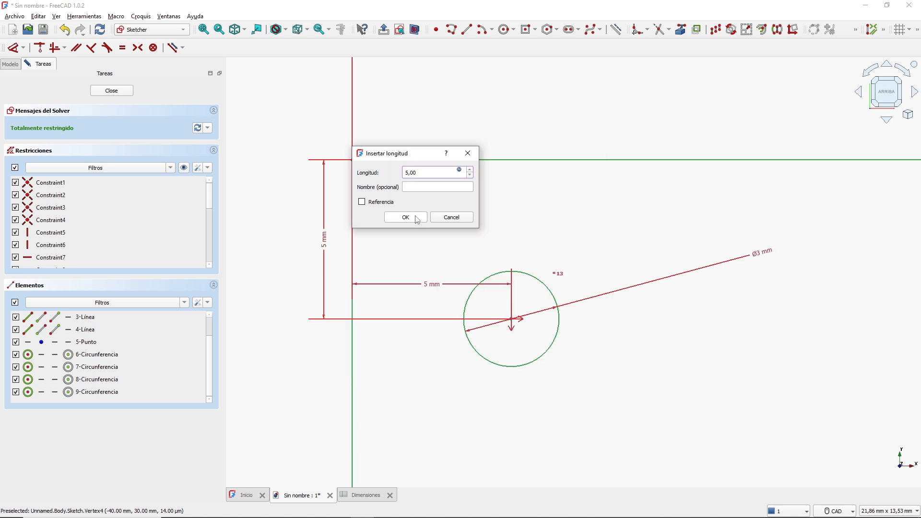
click(413, 216)
Close the plate sketch and extrude it to a length of 1.6 mm
scroll(420, 241, down, 4)
scroll(540, 279, down, 1)
middle_drag(540, 278, 386, 218)
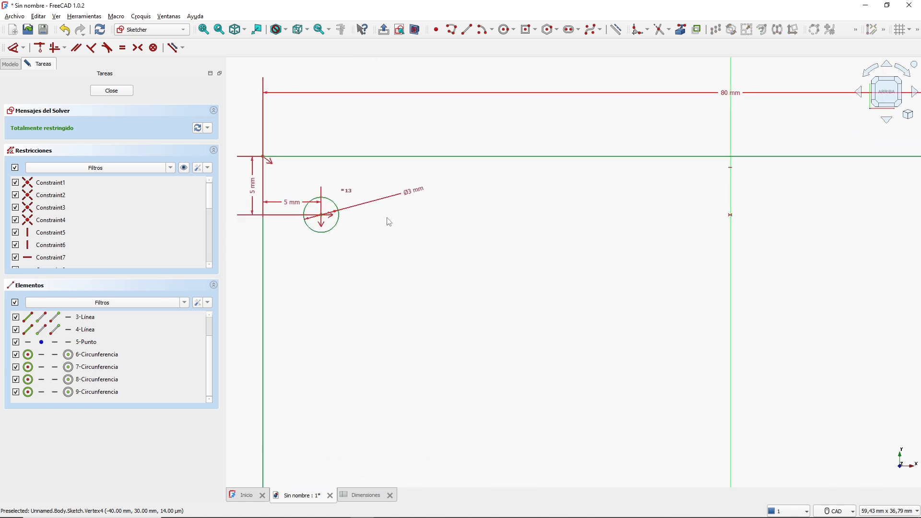
scroll(446, 214, down, 3)
scroll(568, 251, down, 2)
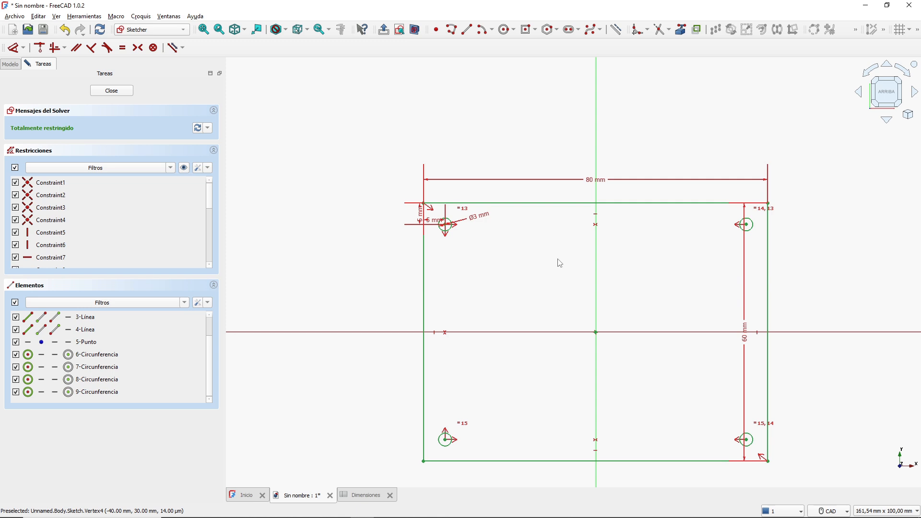
click(111, 90)
click(38, 66)
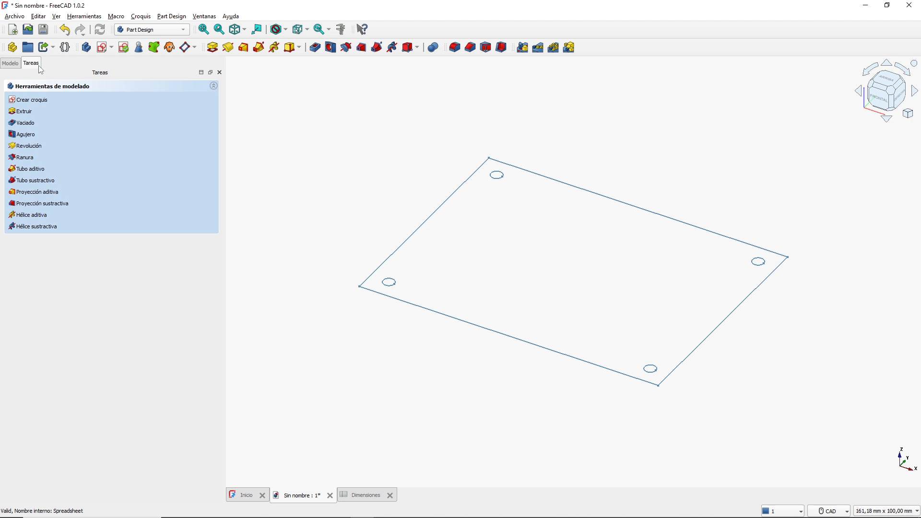
click(21, 112)
text(1)
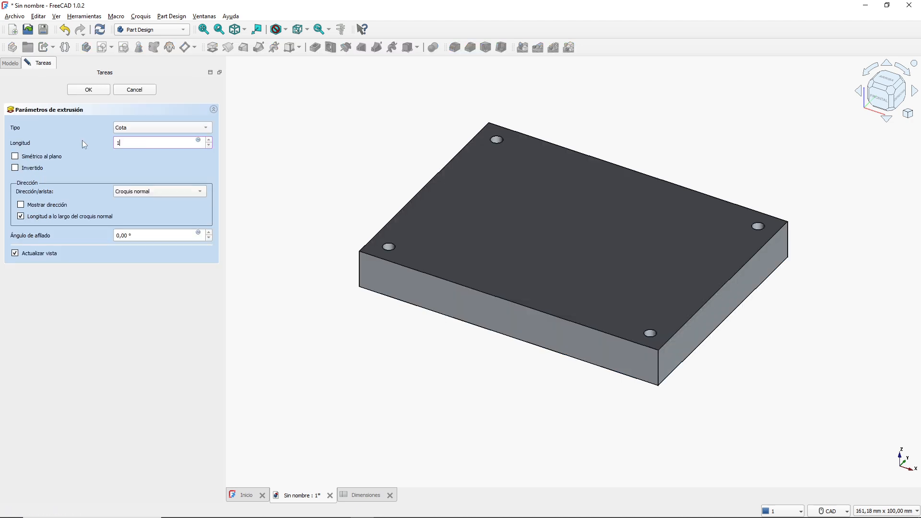
text(,6)
key(Return)
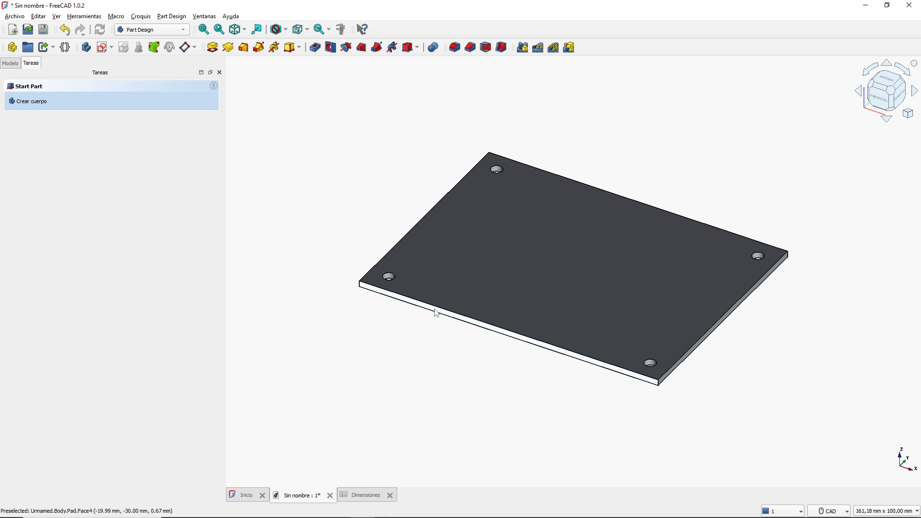
Set the Ancho PCB value in the Dimensiones spreadsheet to 250
middle_drag(454, 286, 611, 319)
middle_drag(672, 302, 515, 275)
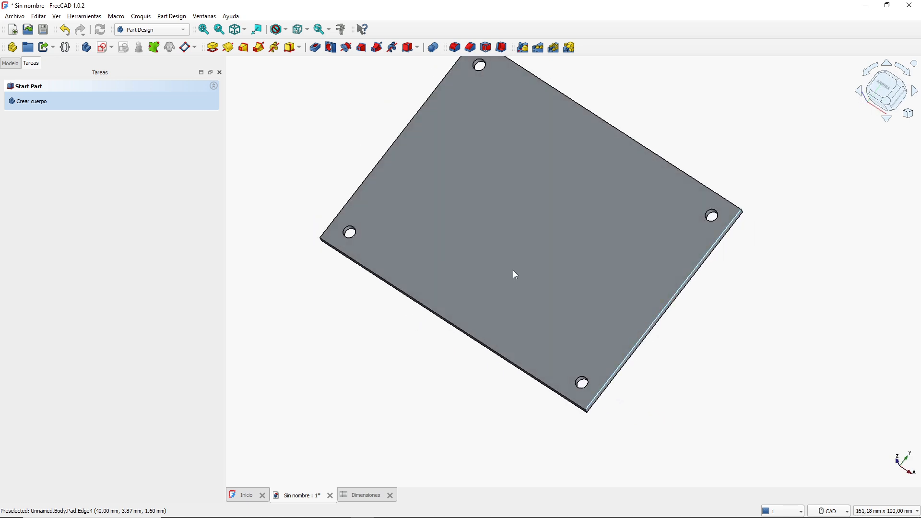
click(370, 495)
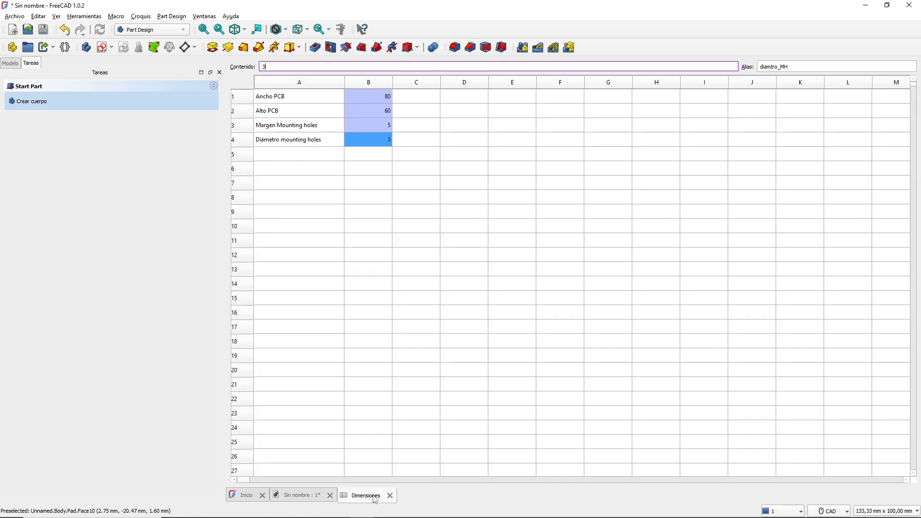
drag(382, 162, 377, 98)
double_click(377, 97)
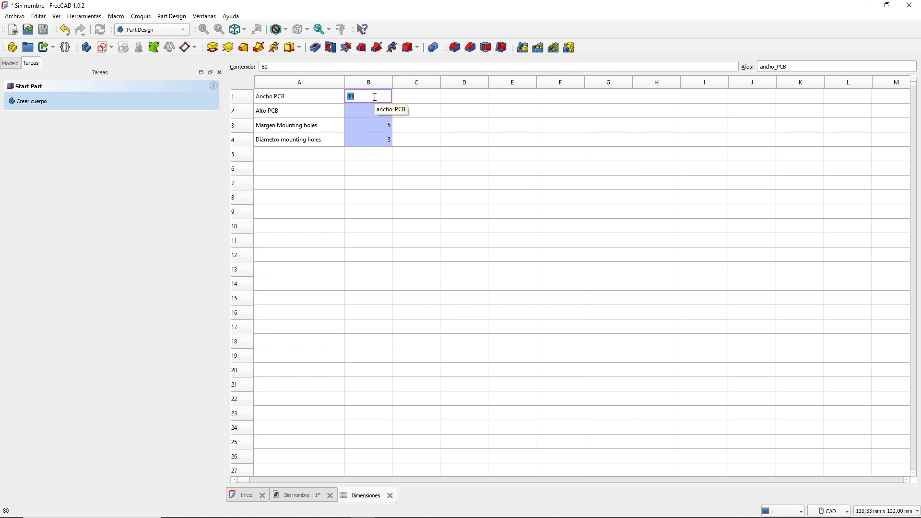
text(250)
key(Return)
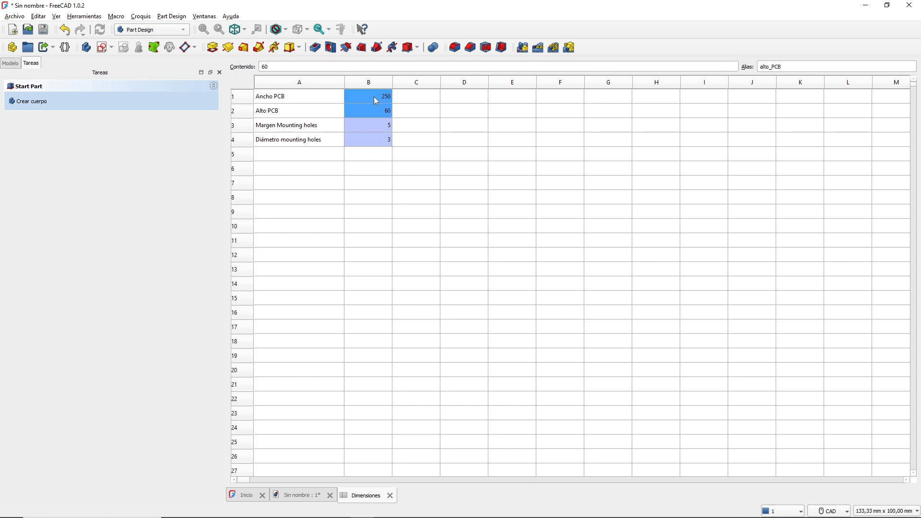
Set the Alto PCB value in the Dimensiones spreadsheet to 30
double_click(378, 109)
text(3)
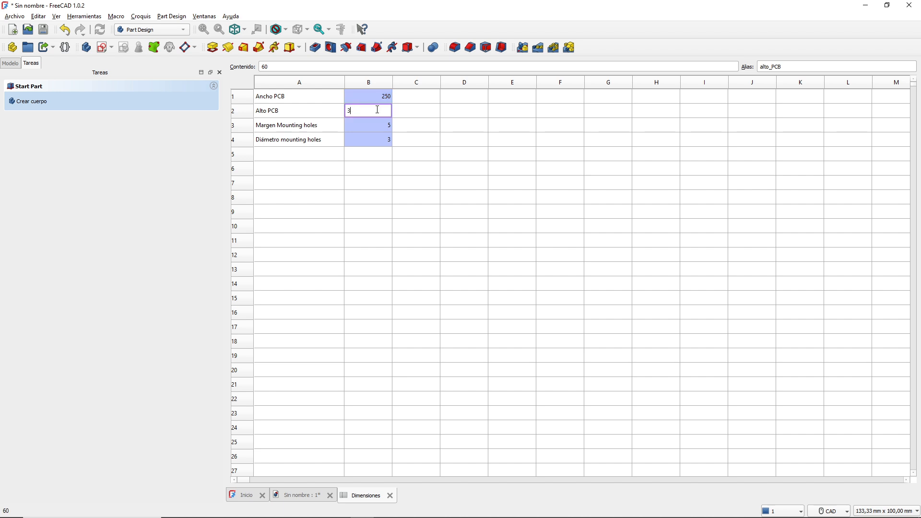
text(0)
key(Return)
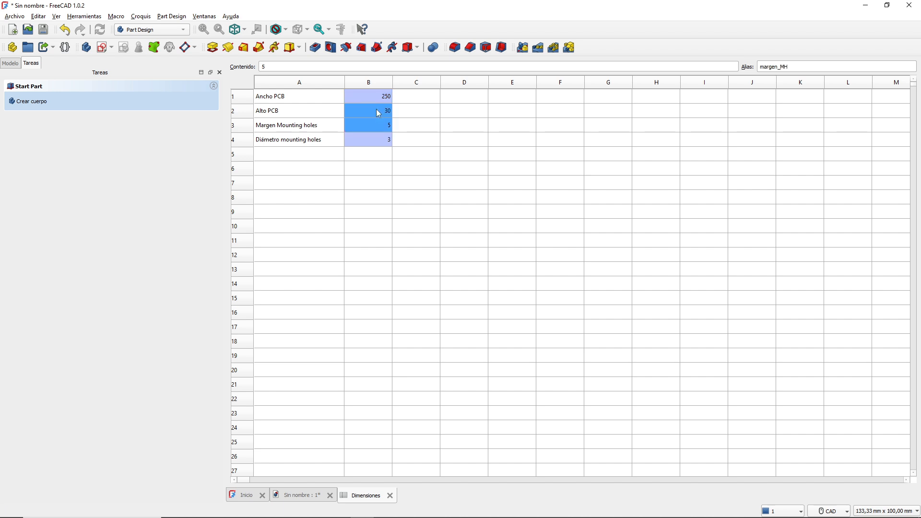
Examine the plate's updated proportions and mounting hole positions in the 3D model
click(298, 495)
scroll(565, 284, down, 5)
mouse_move(566, 281)
middle_down()
mouse_move(482, 222)
mouse_move(582, 260)
mouse_move(591, 293)
middle_up()
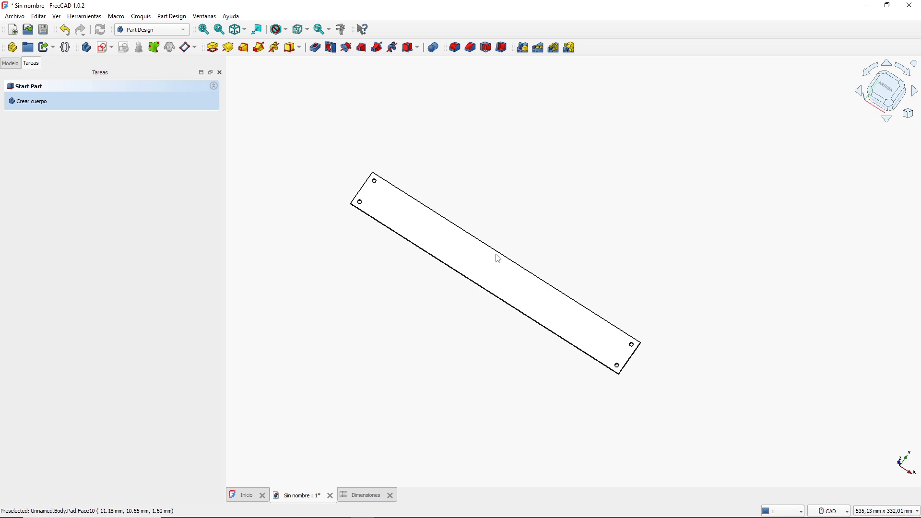
mouse_move(495, 257)
middle_down()
mouse_move(427, 191)
mouse_move(413, 276)
mouse_move(525, 275)
mouse_move(551, 229)
mouse_move(502, 154)
mouse_move(408, 167)
mouse_move(453, 281)
mouse_move(533, 224)
mouse_move(501, 181)
middle_up()
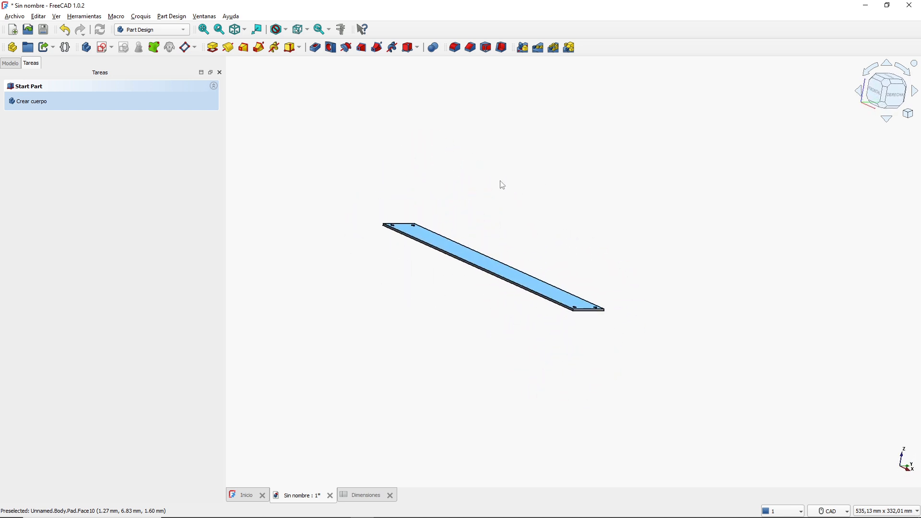